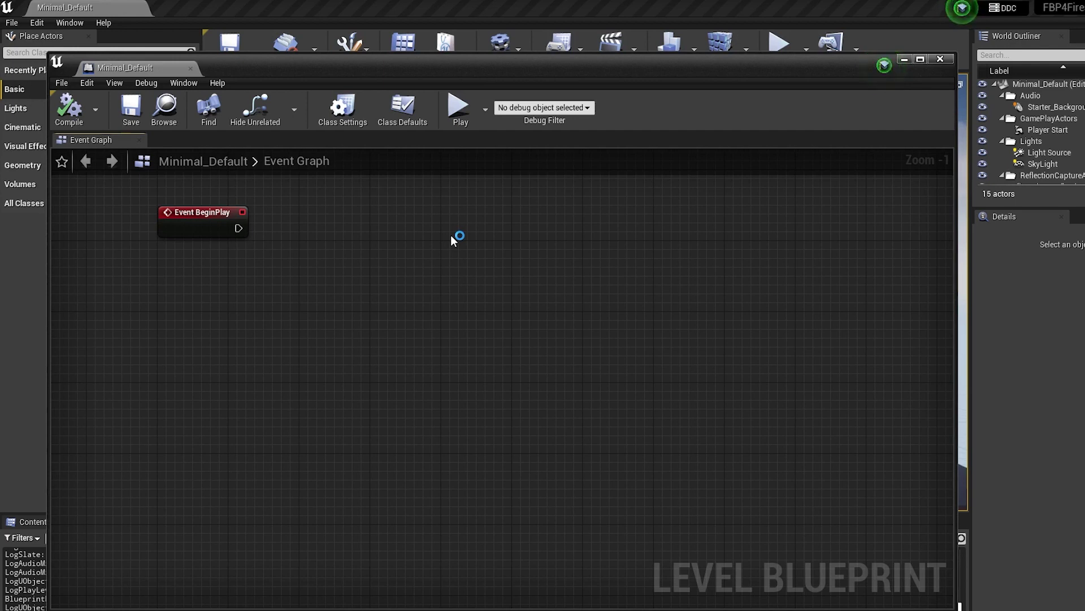
Place a Firestore Get Document node and wire Event BeginPlay's exec into it.
right_click(402, 236)
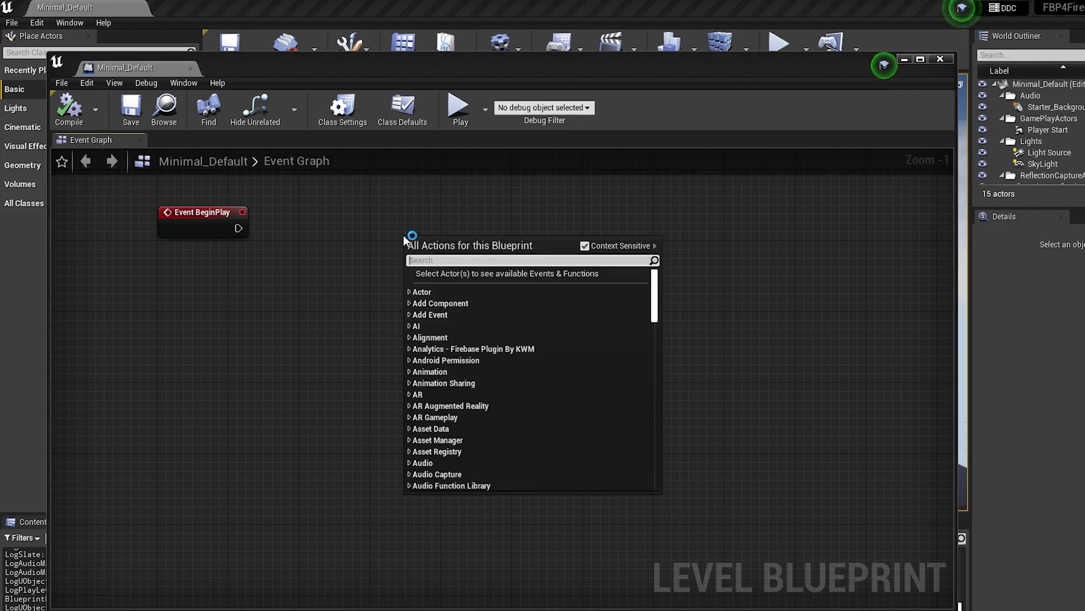
text(get document)
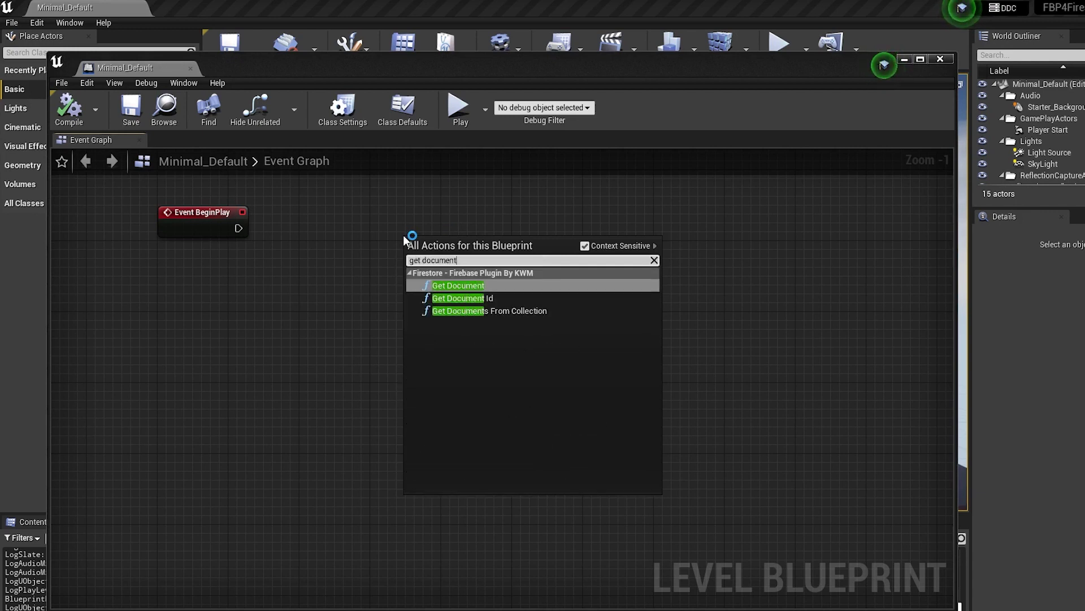
click(449, 285)
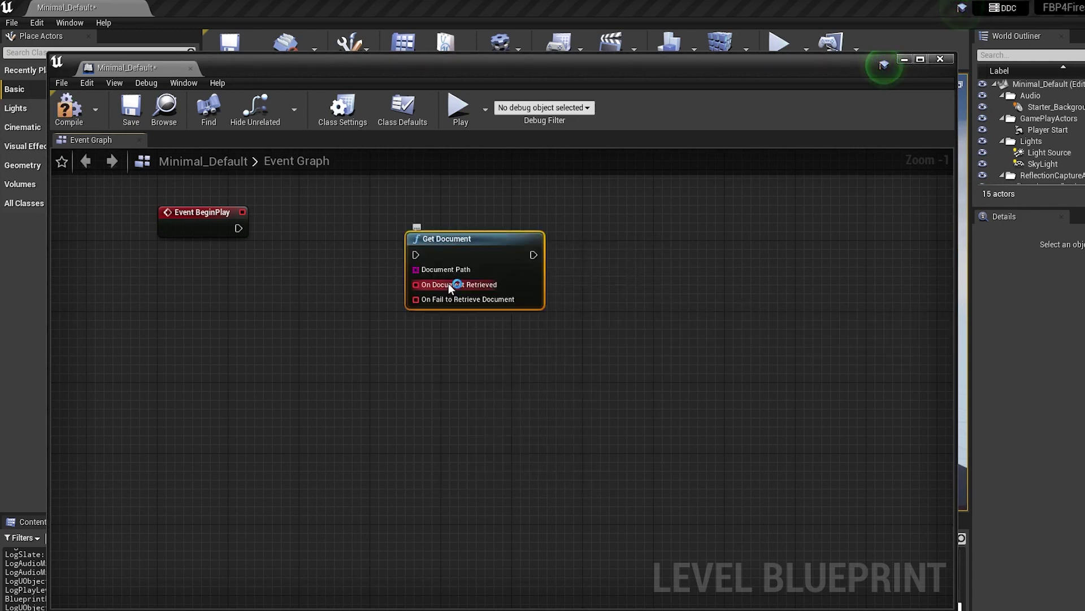
drag(238, 228, 416, 254)
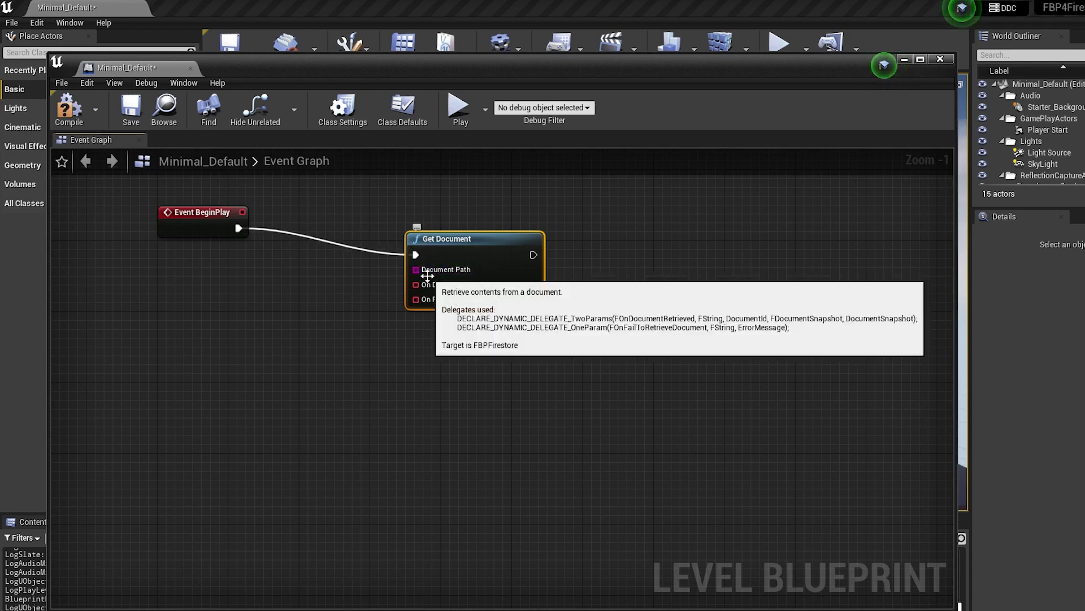
Wire a Make Array into Document Path with entries 'Users' and 'user1'.
drag(431, 276, 244, 296)
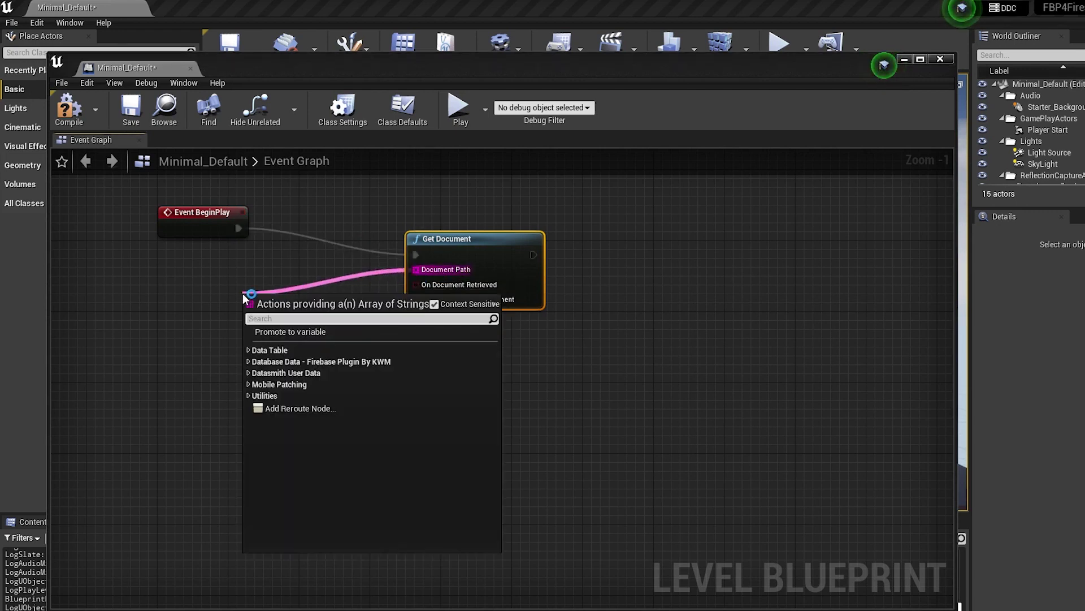
text(make array)
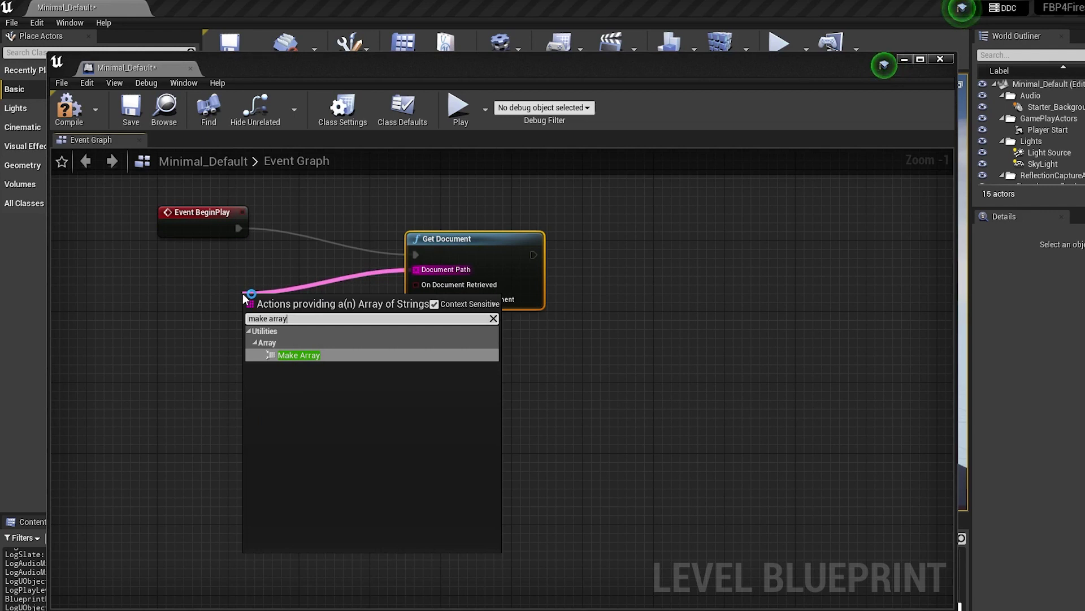
click(308, 355)
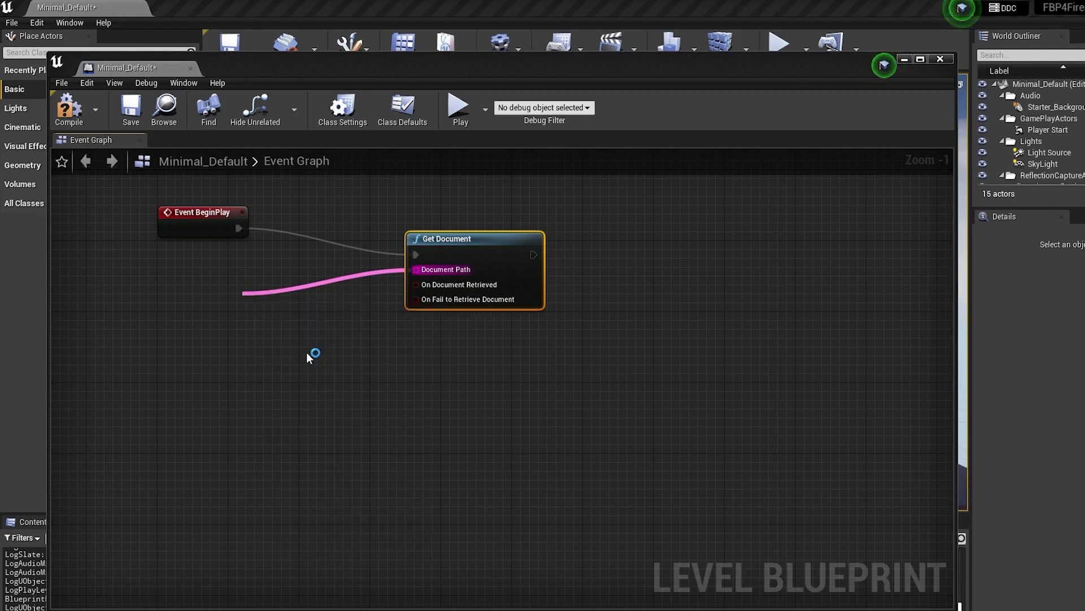
mouse_move(289, 328)
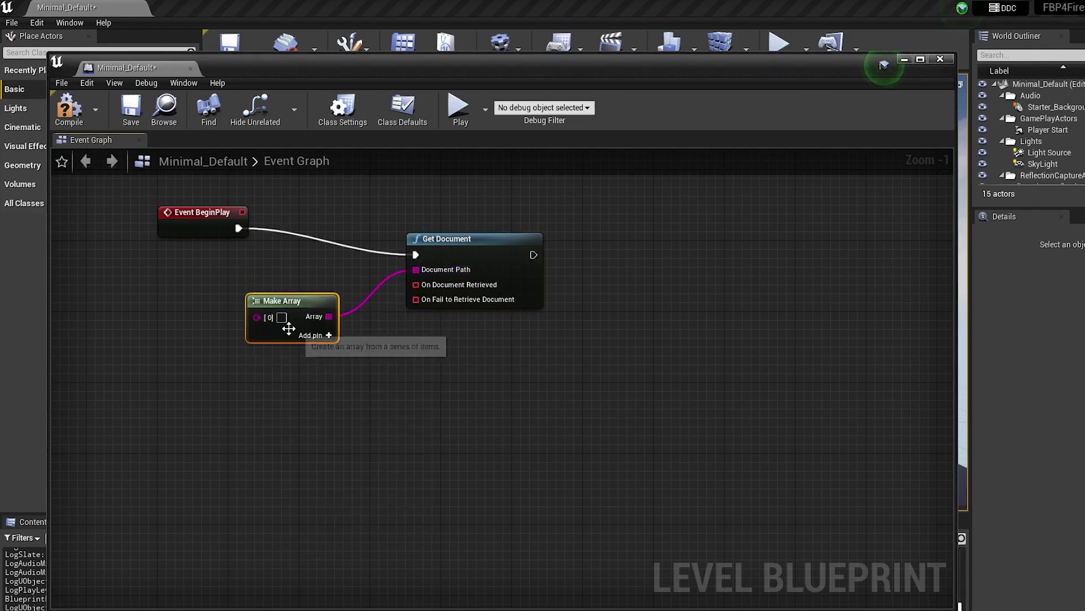
text(Uss)
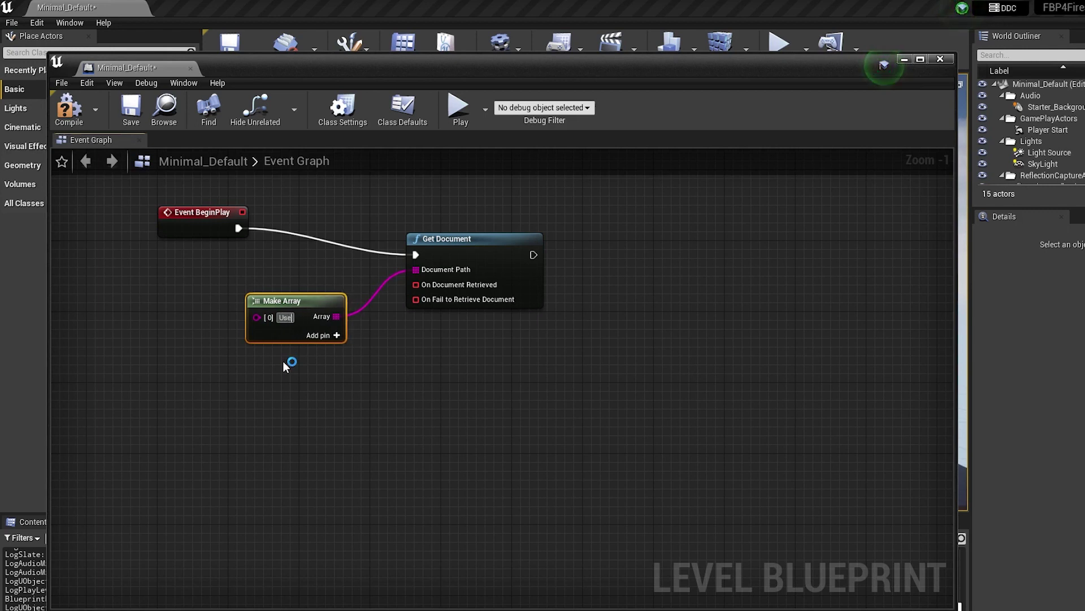
key(BackSpace)
text(ers)
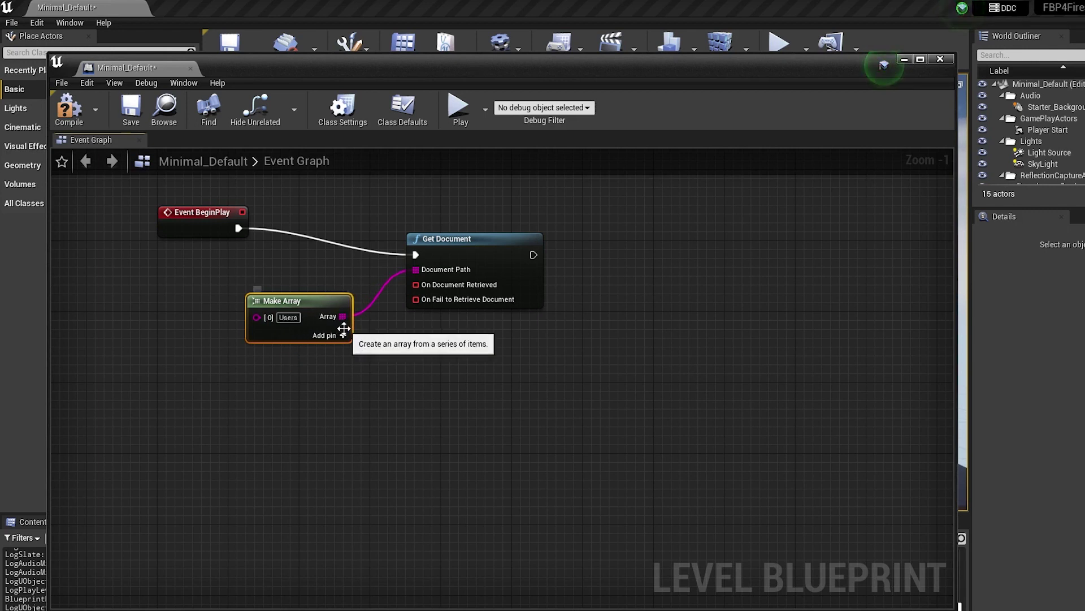
click(320, 338)
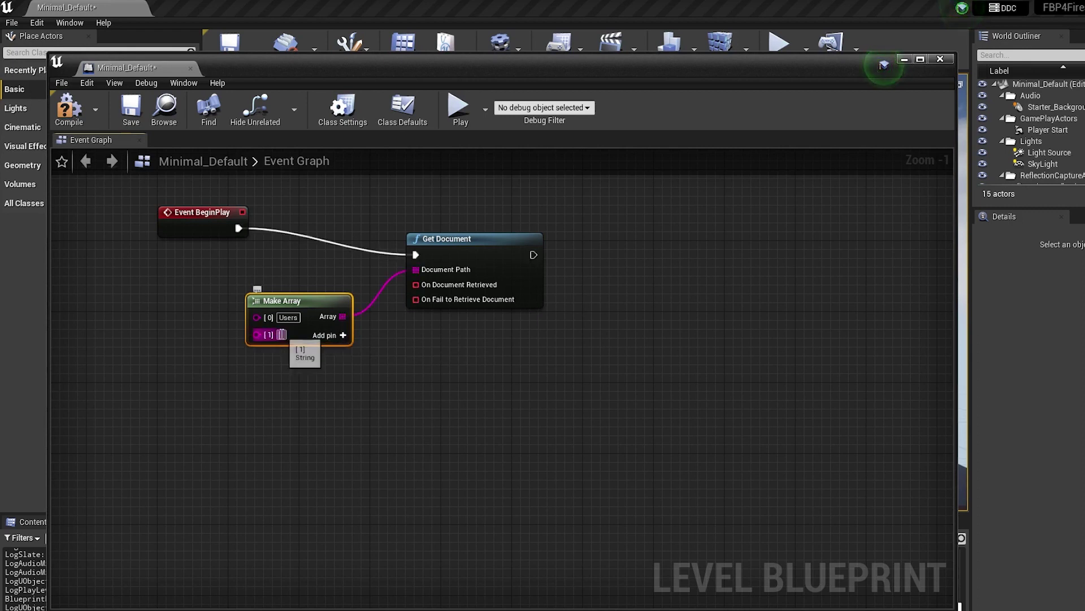
key(Return)
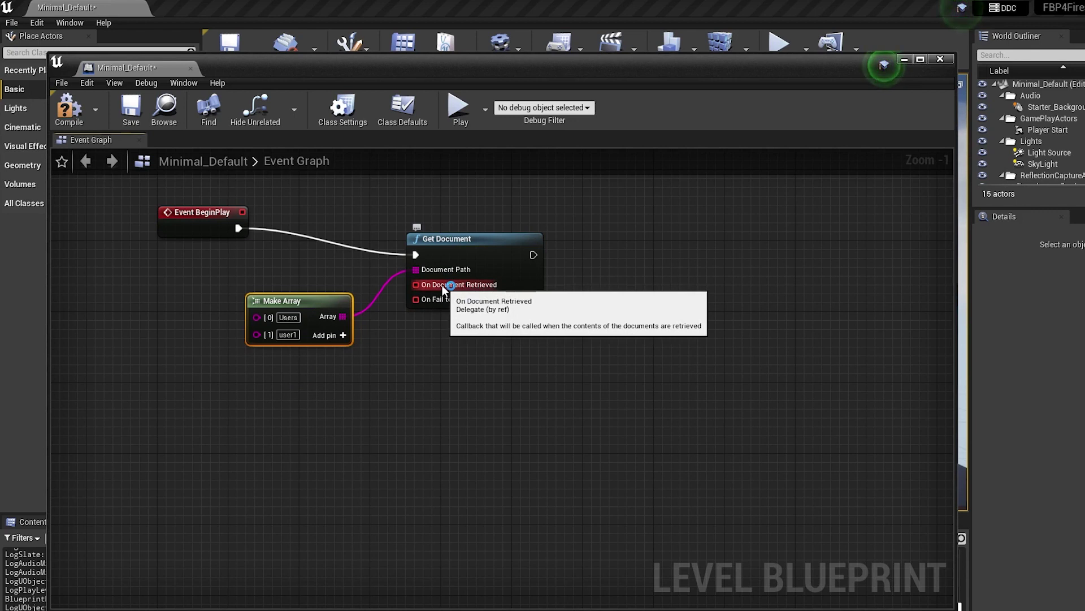
Attach a custom event named Retrieved to Get Document's On Document Retrieved pin.
drag(451, 285, 292, 386)
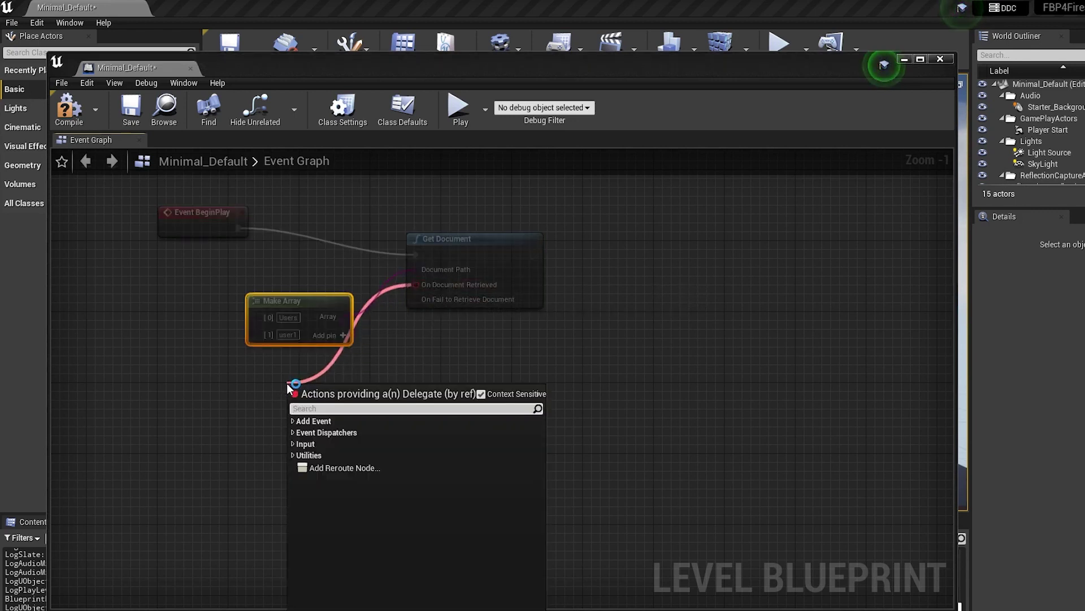
click(293, 420)
click(336, 433)
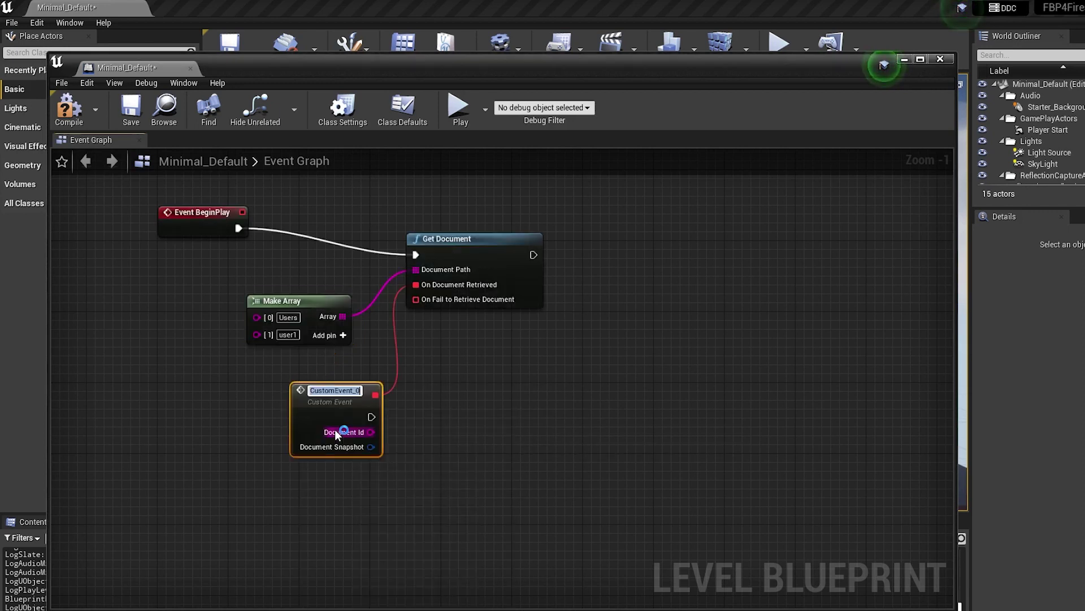
text(Retrie)
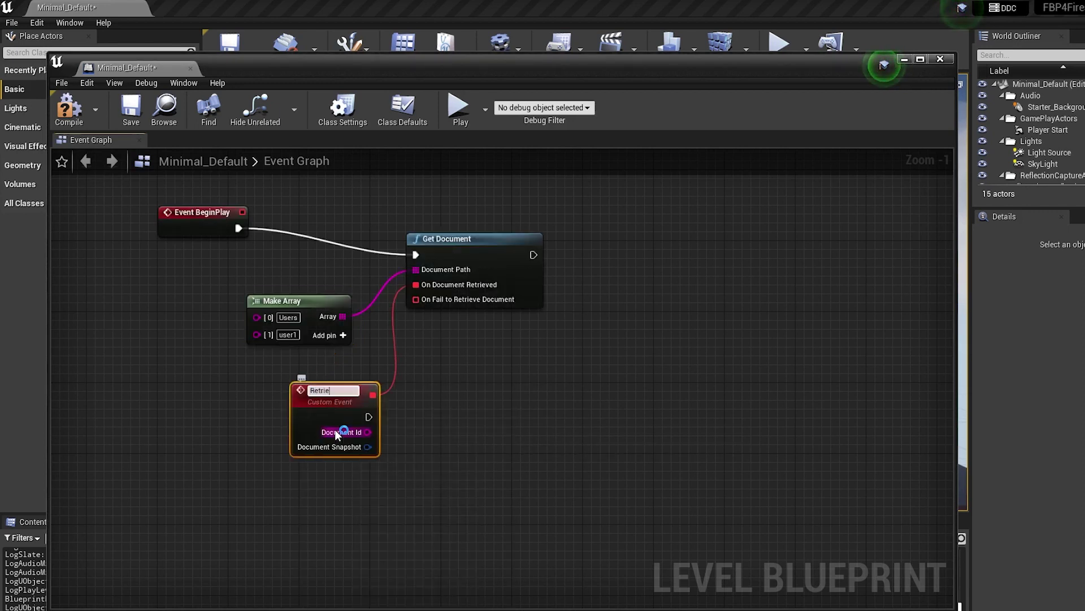
text(ved)
key(Return)
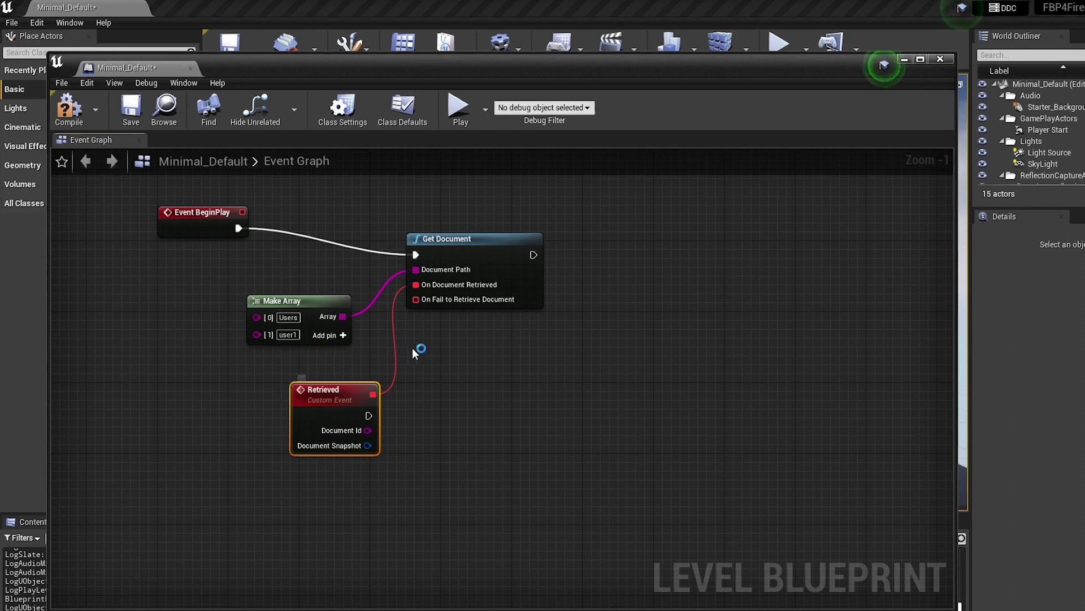
Attach a custom event named Failed to Get Document's On Fail pin.
drag(416, 299, 300, 477)
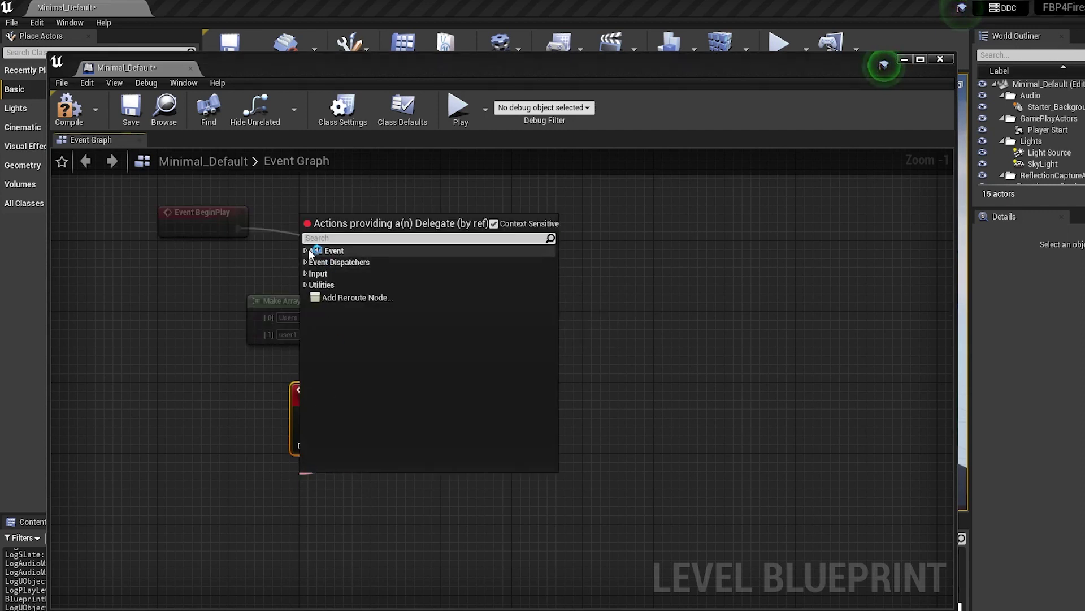
click(307, 250)
click(345, 264)
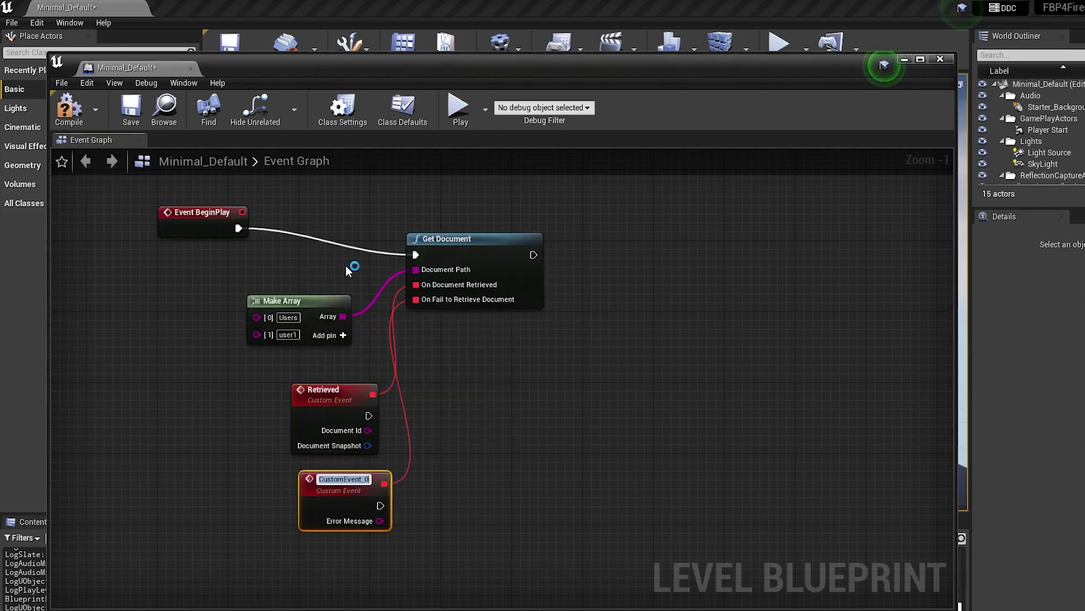
text(Failed)
key(Return)
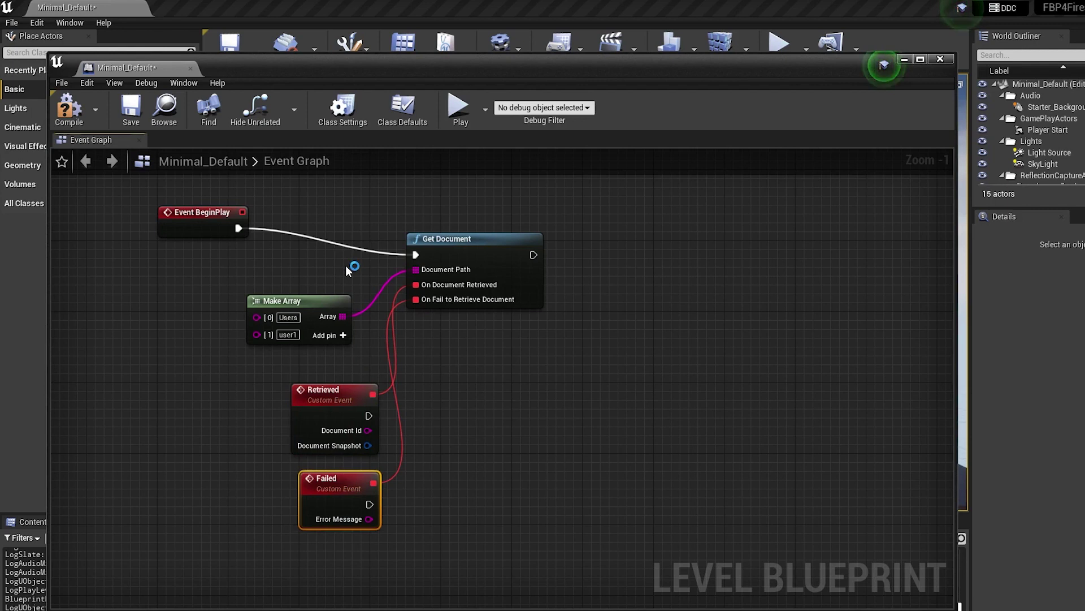
right_drag(525, 548, 560, 183)
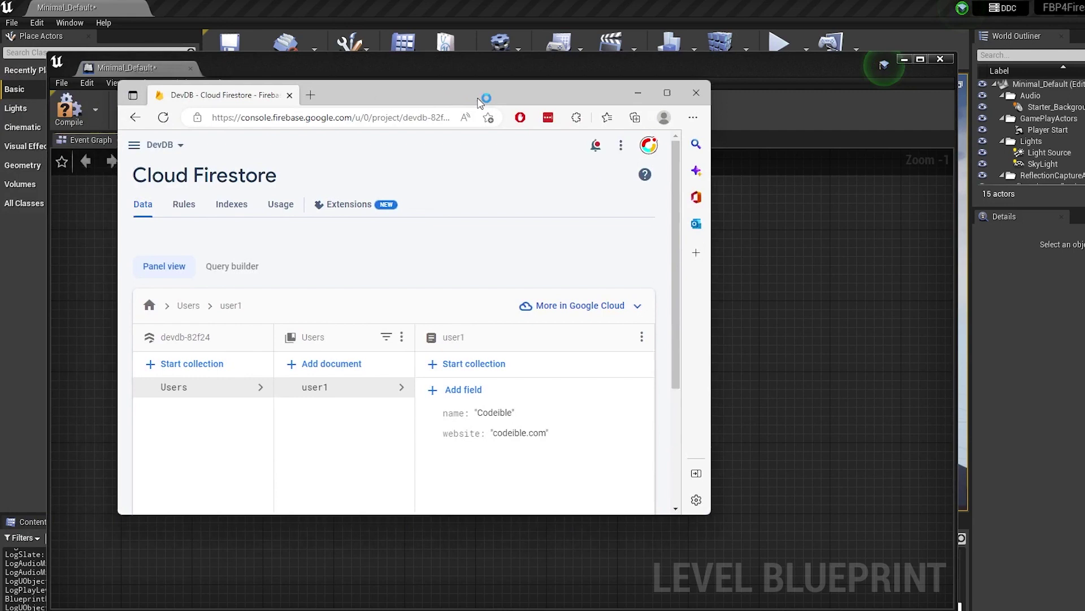
drag(478, 96, 500, 80)
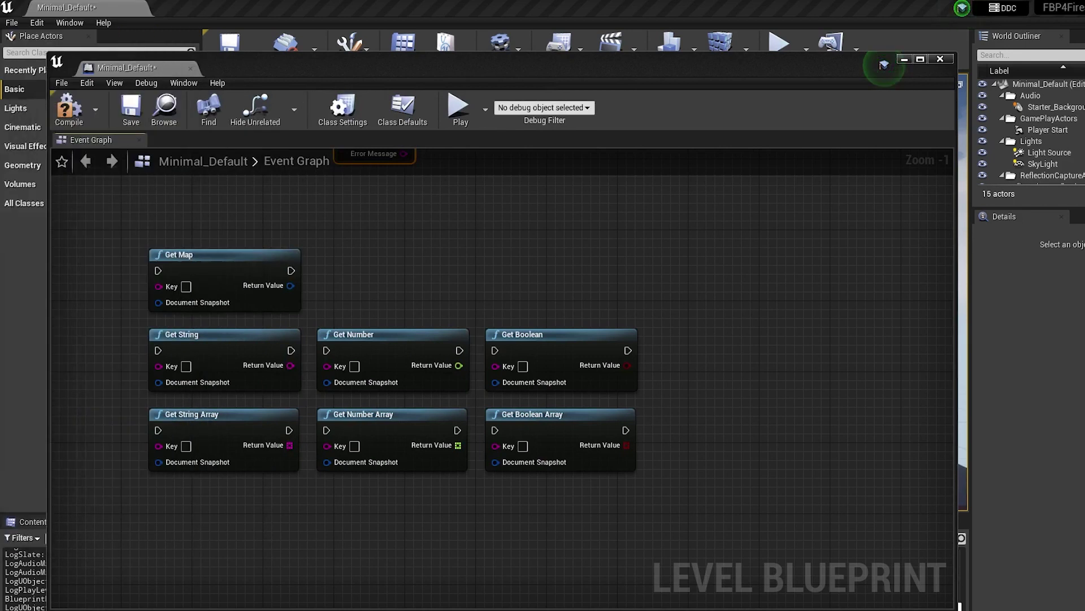
Add a Get String node reading key 'name' from Retrieved's Document Snapshot.
right_drag(512, 275, 485, 608)
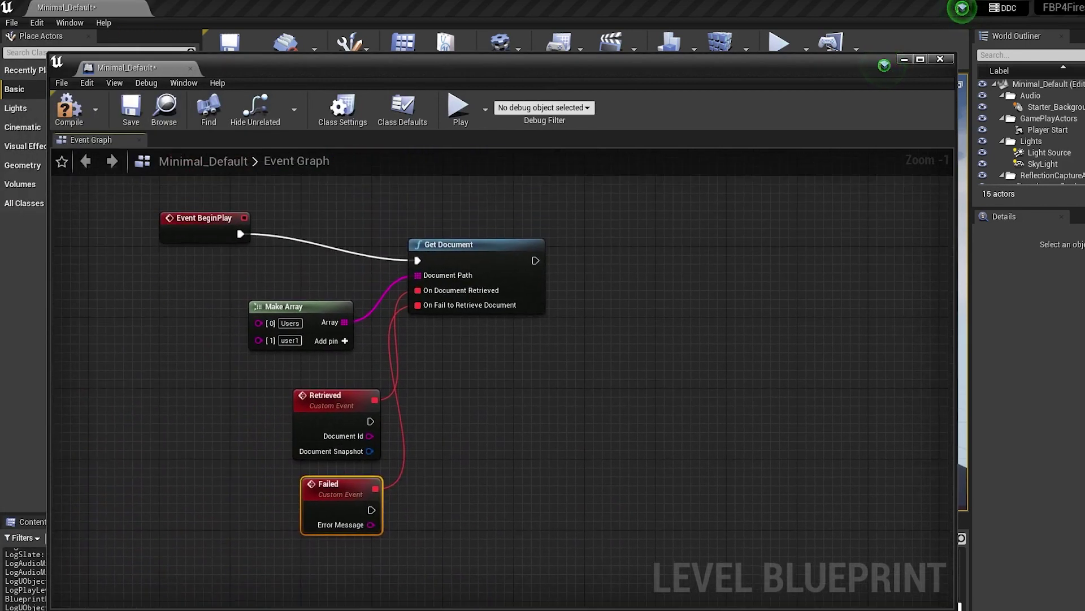
drag(368, 451, 490, 362)
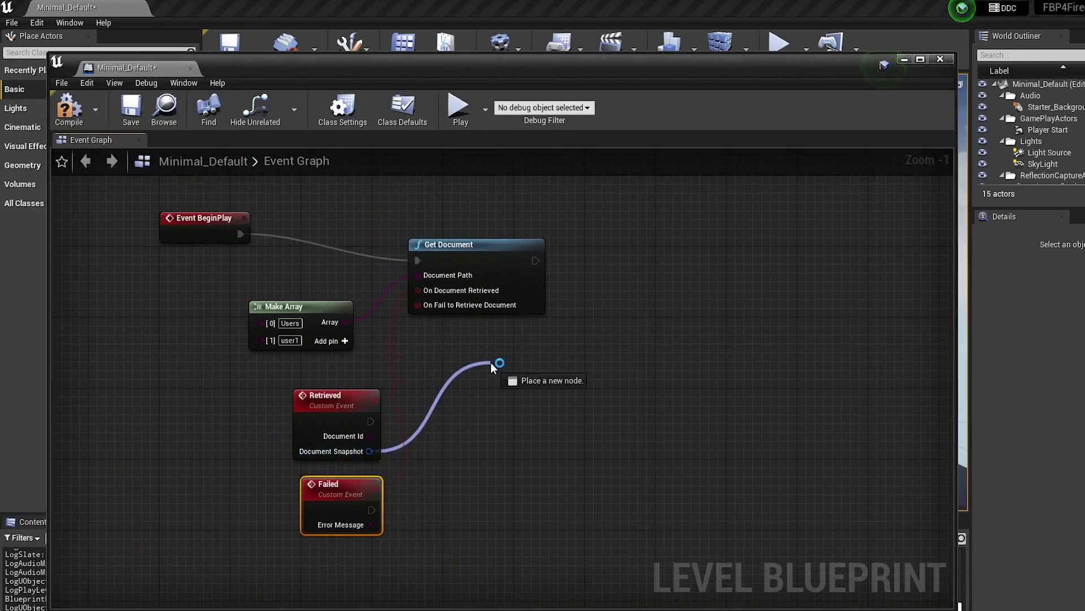
text(get string)
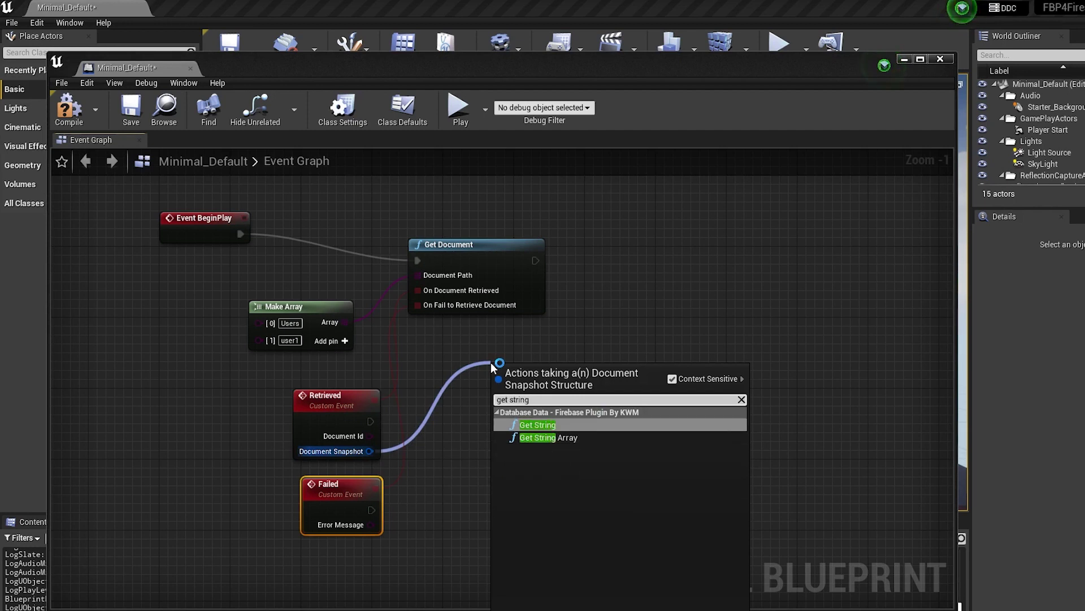
click(541, 425)
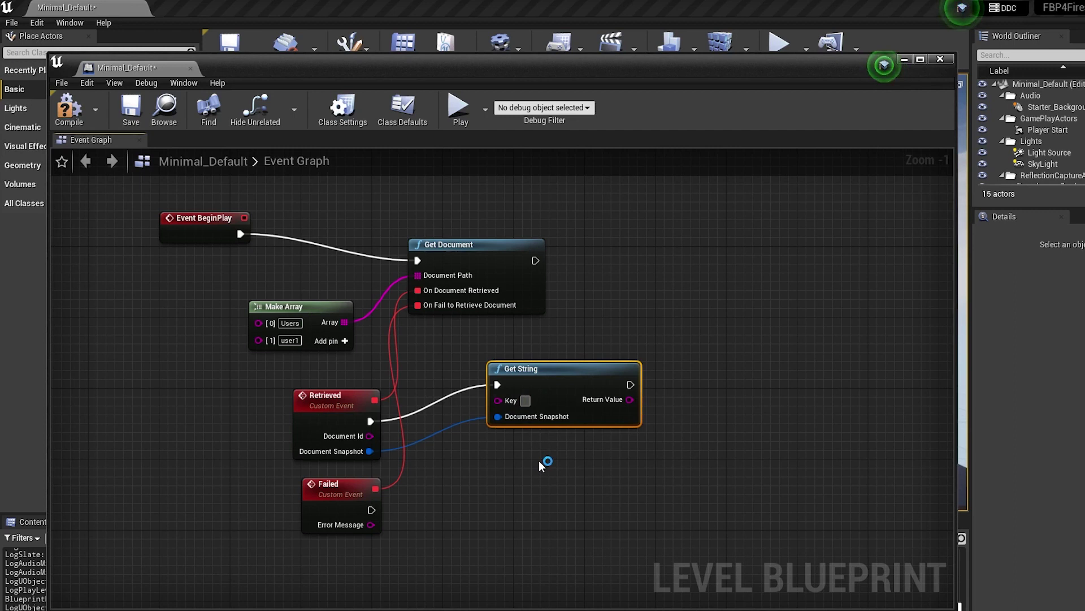
text(name)
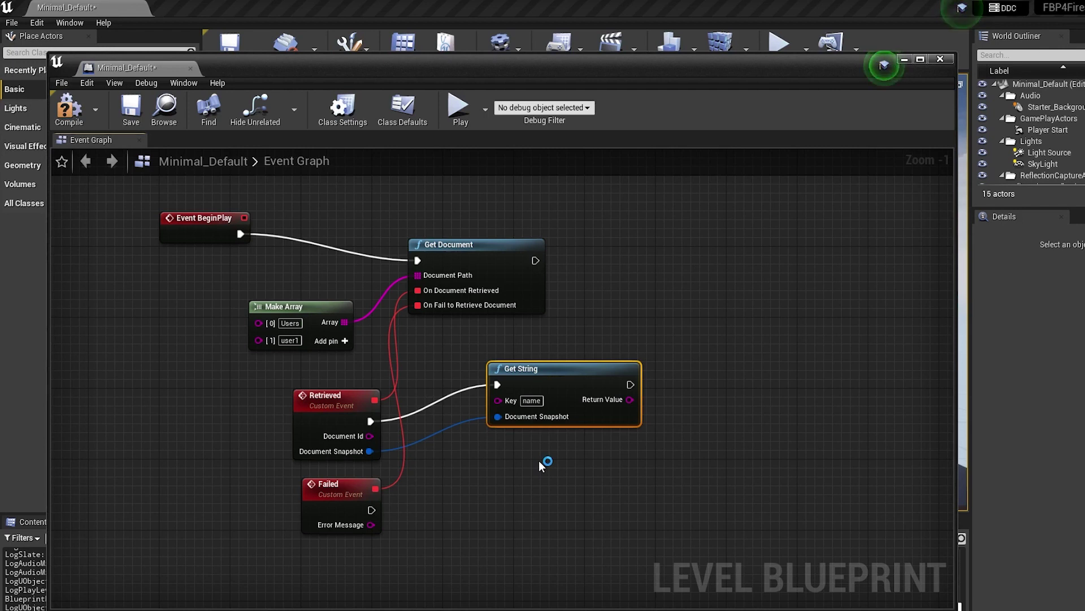
Duplicate the Get String node below and chain its exec after the first.
drag(631, 418, 587, 392)
key(ctrl+w)
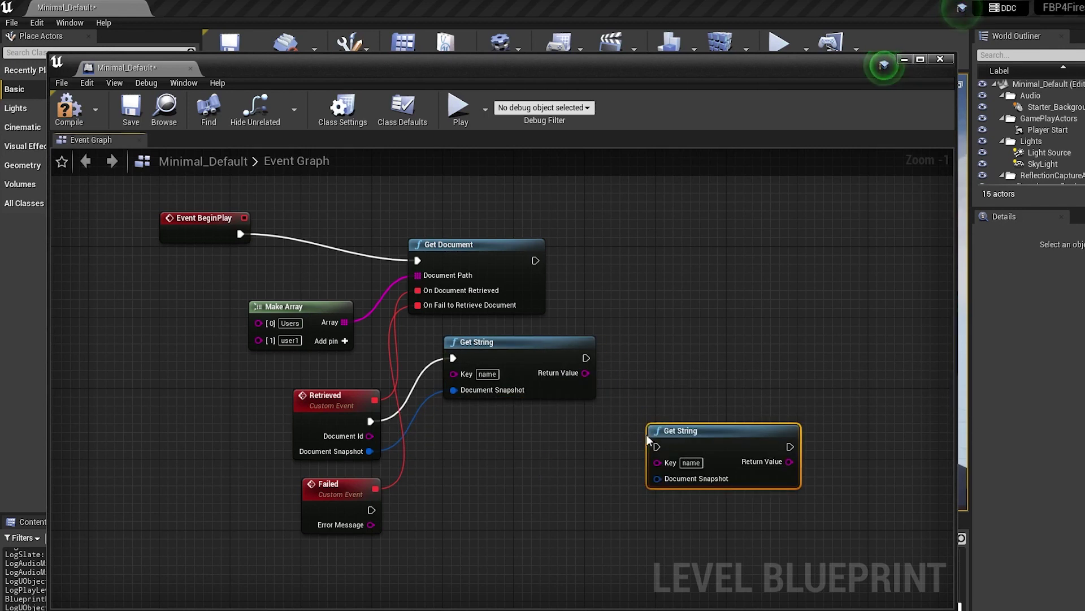
drag(655, 430, 450, 430)
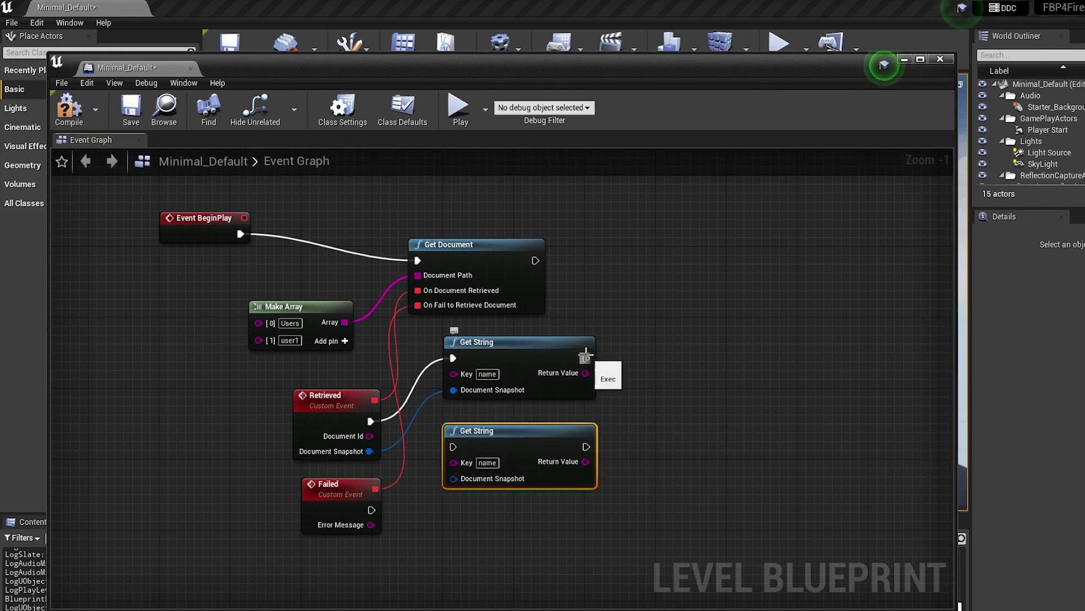
drag(587, 358, 453, 447)
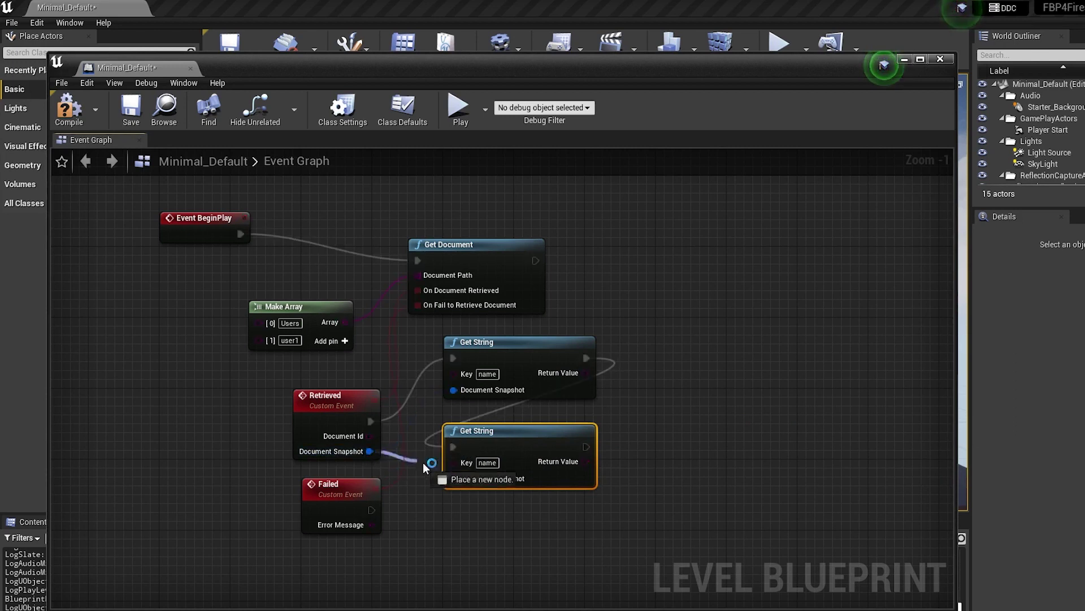
Feed the snapshot into the second Get String and set its key to 'website'.
drag(380, 455, 453, 478)
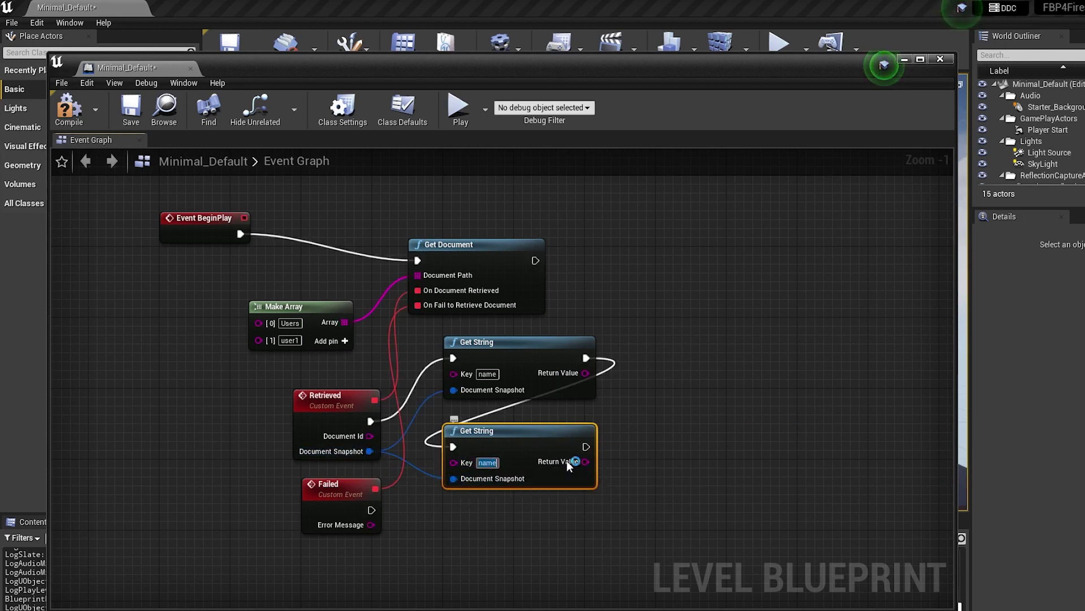
text(website)
key(Return)
Add a Print String node after the website lookup.
drag(586, 446, 654, 365)
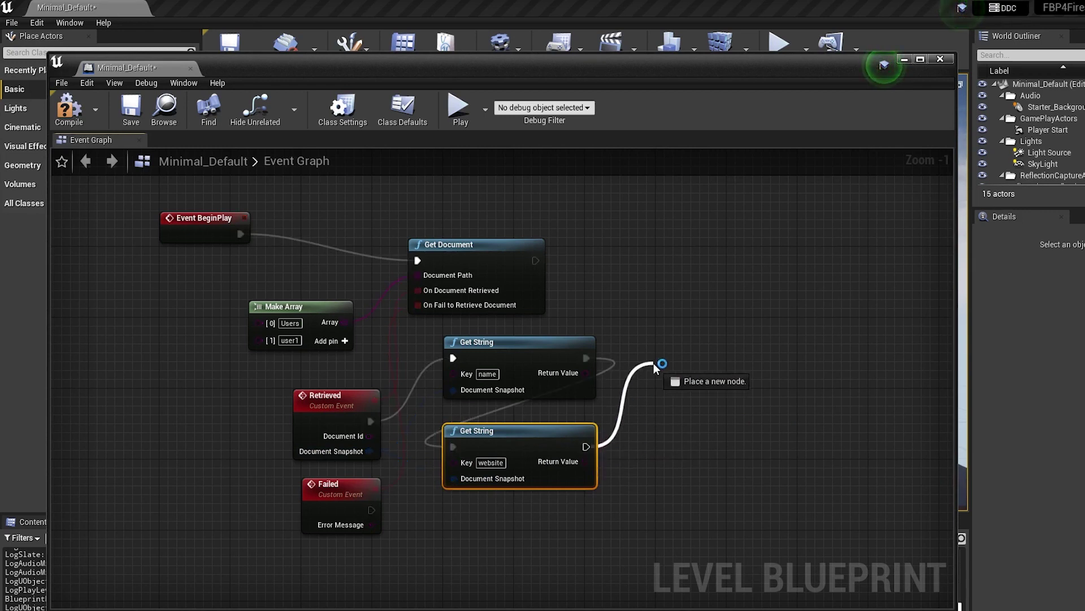
text(print)
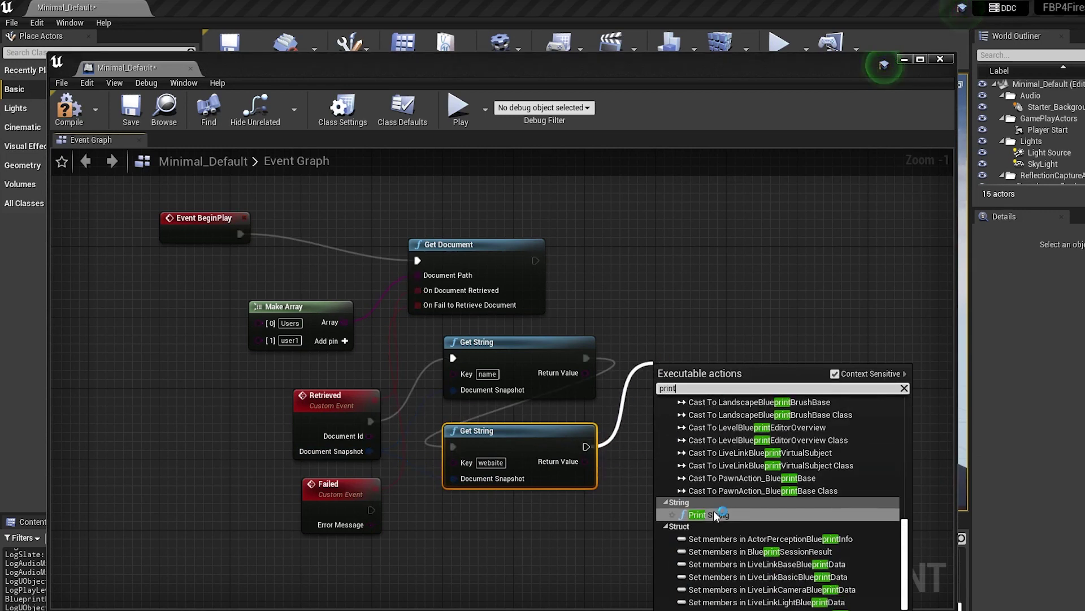
click(708, 515)
click(717, 470)
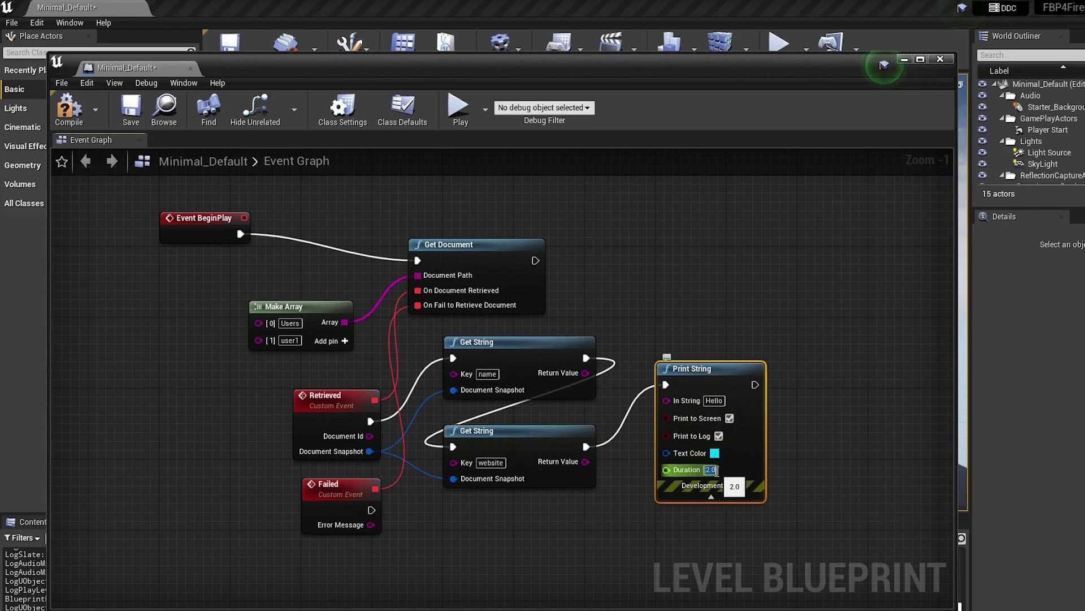
click(712, 496)
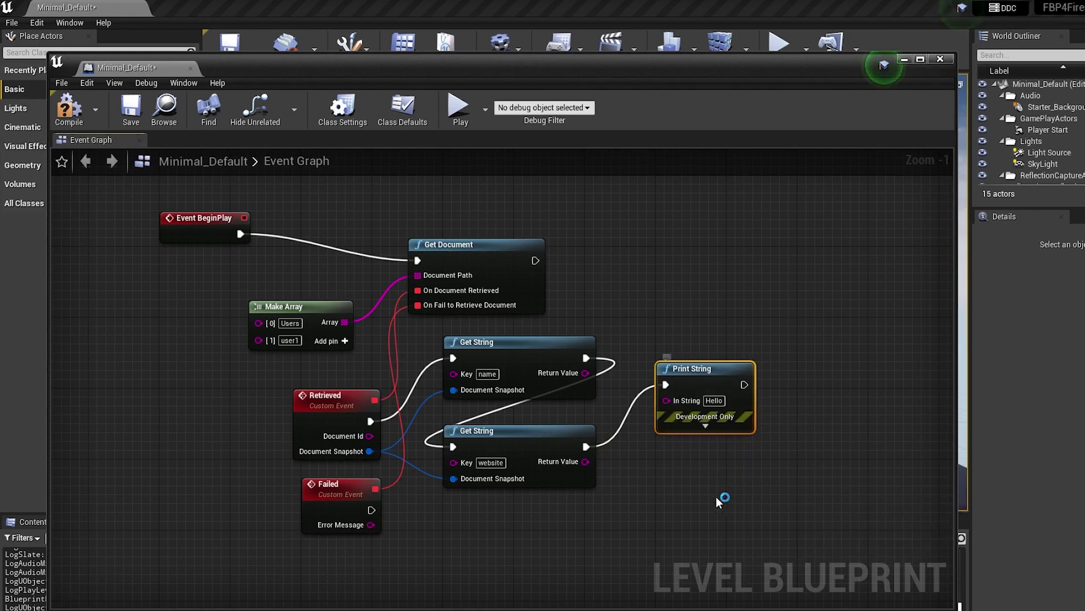
drag(699, 380, 701, 334)
Copy the Print String and wire the name and website values into the two prints.
key(ctrl+c)
key(ctrl+v)
drag(763, 412, 701, 432)
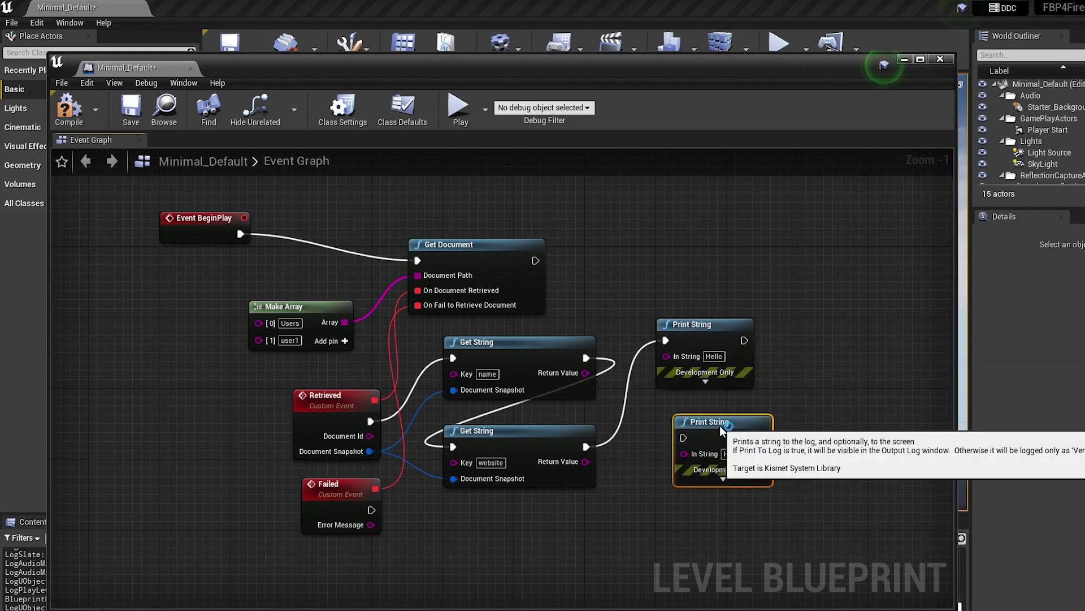
drag(745, 329, 666, 437)
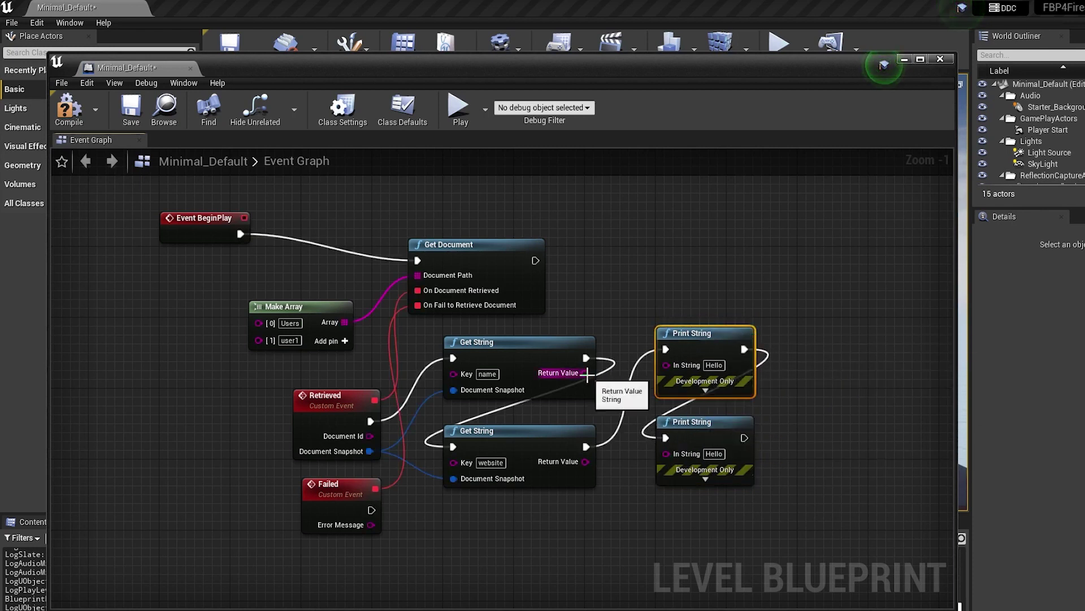
drag(586, 374, 666, 364)
drag(586, 461, 667, 453)
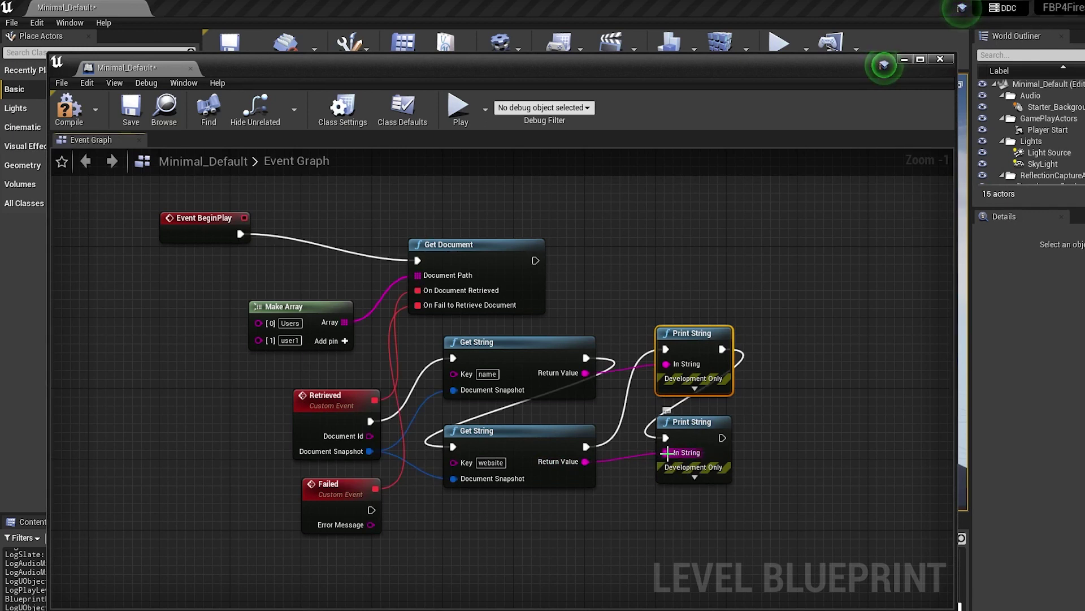
Compile and save the level blueprint, then play the level to test the printed values.
click(79, 117)
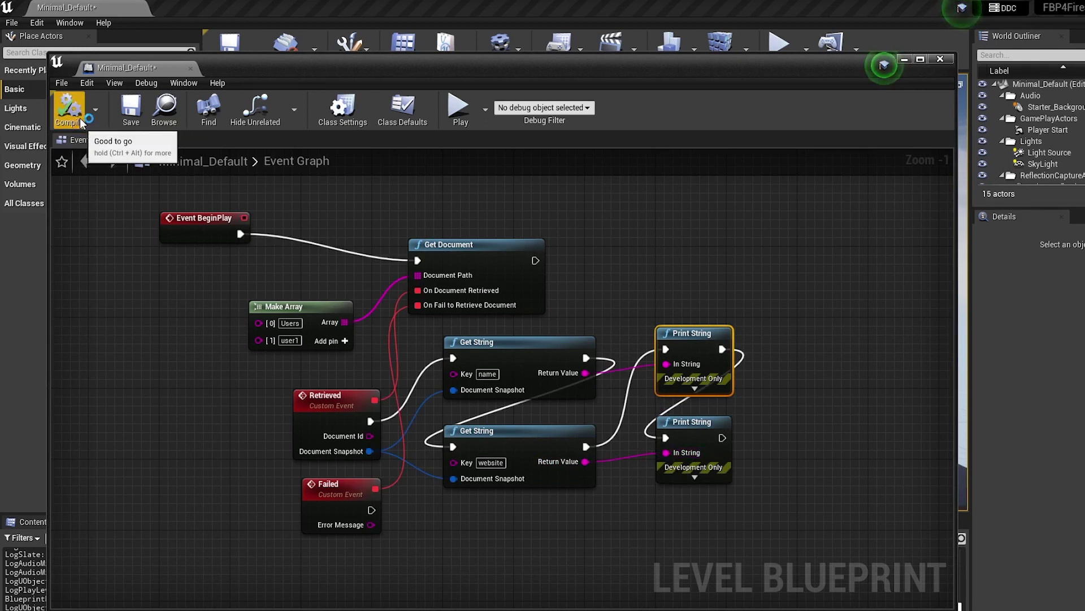
click(131, 107)
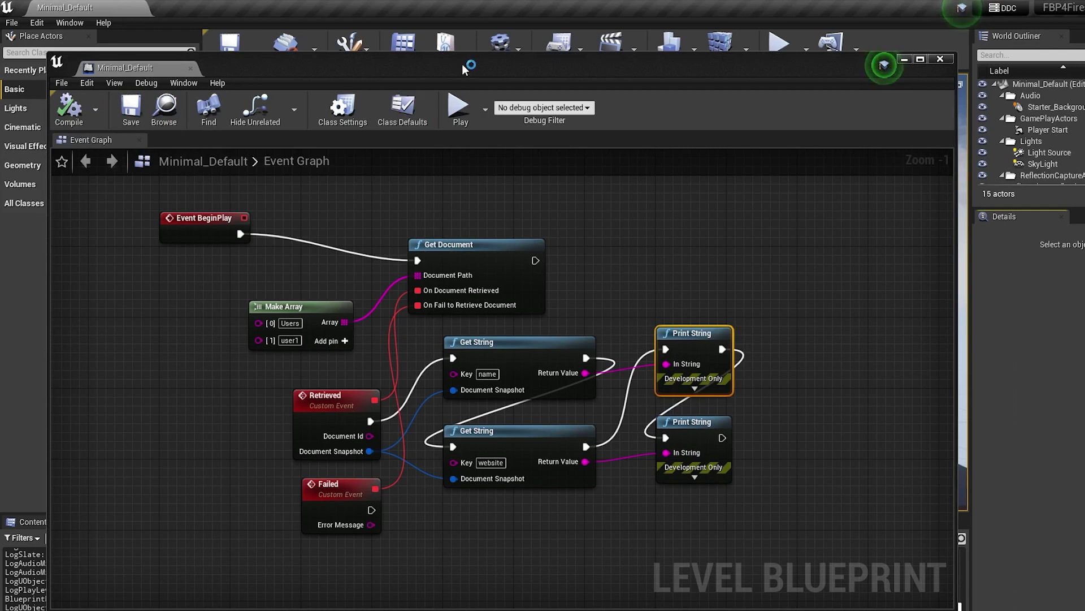
drag(462, 63, 468, 351)
click(467, 396)
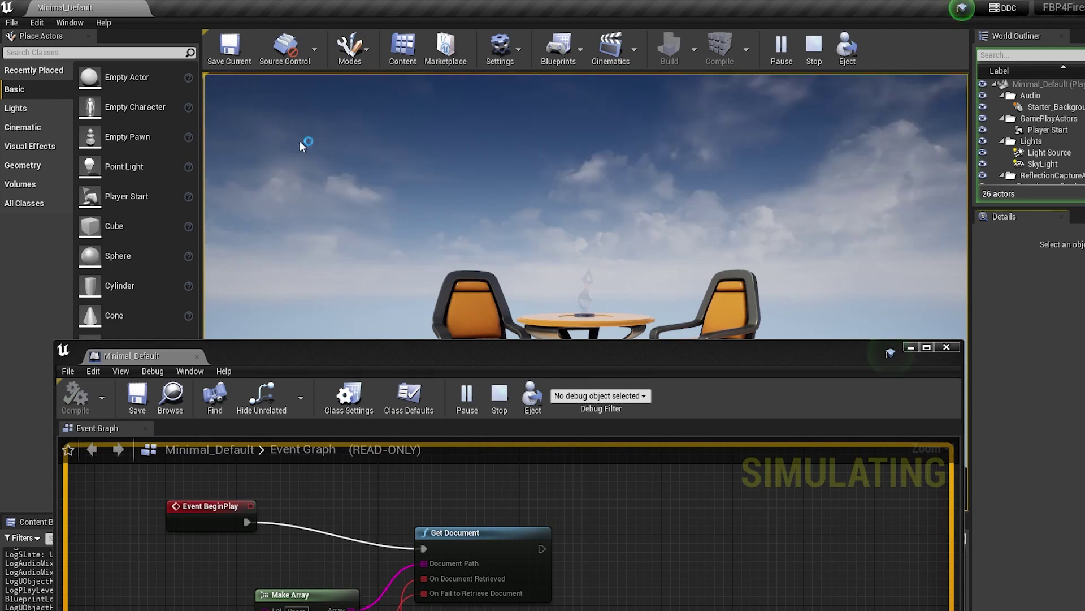
drag(485, 353, 480, 46)
Stop the run, disconnect BeginPlay from Get Document, and move Get Document aside.
click(491, 87)
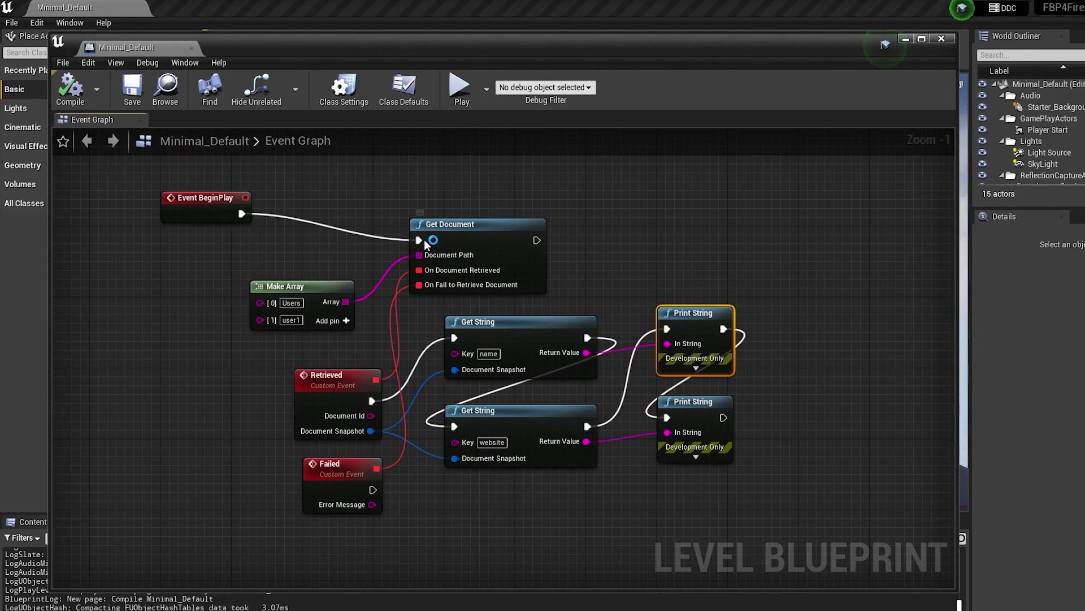
right_click(424, 239)
click(463, 273)
drag(472, 230, 717, 174)
Add Listen To Document after BeginPlay, wired to the path array, Retrieved and Failed.
drag(241, 213, 419, 195)
text(listen )
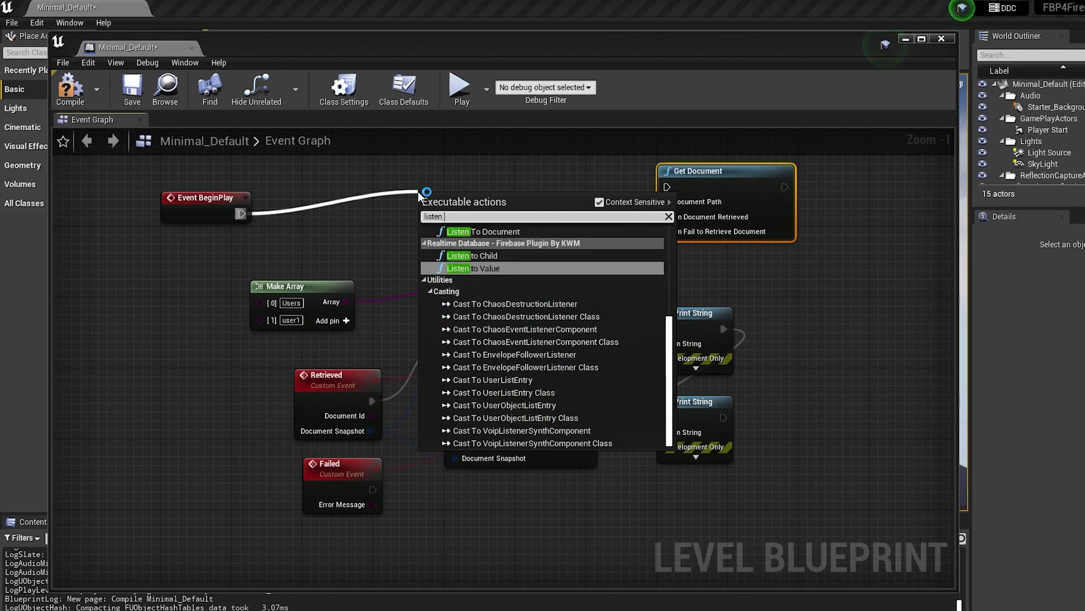
text(to doc)
key(Return)
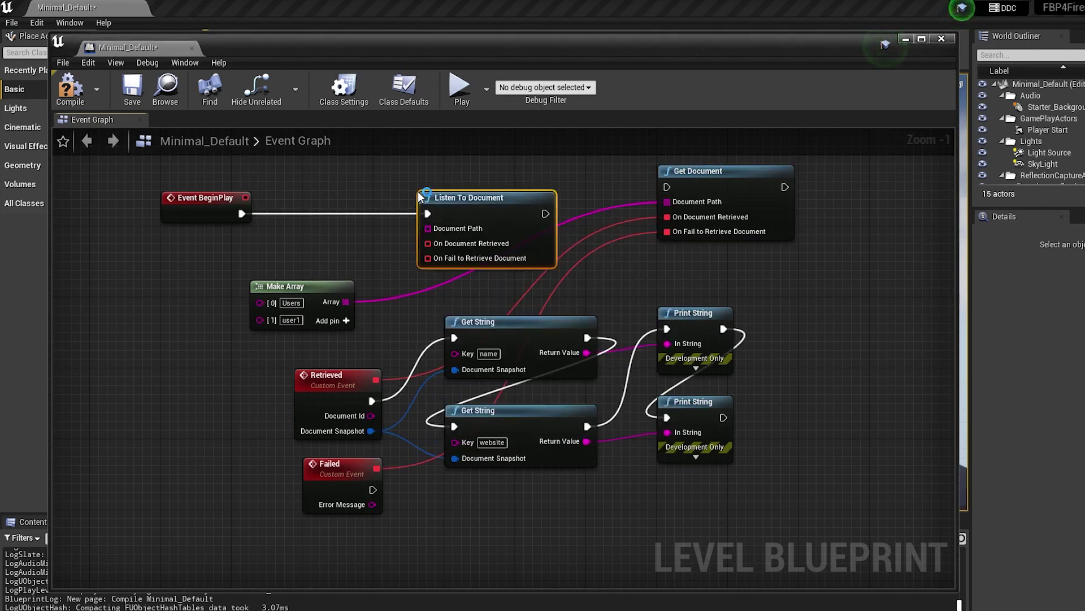
drag(345, 300, 428, 228)
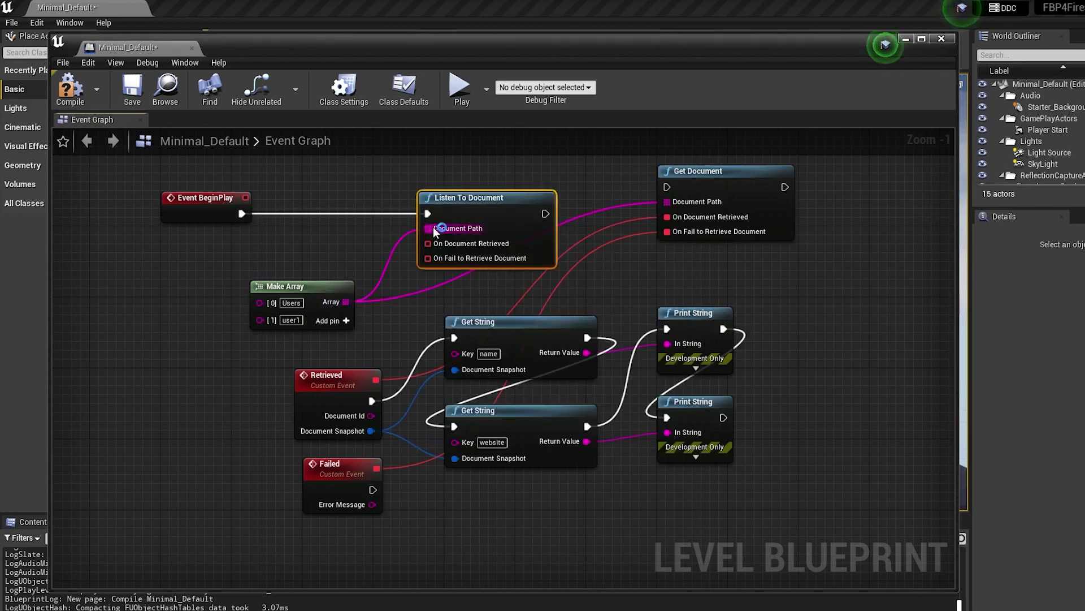
drag(374, 380, 428, 243)
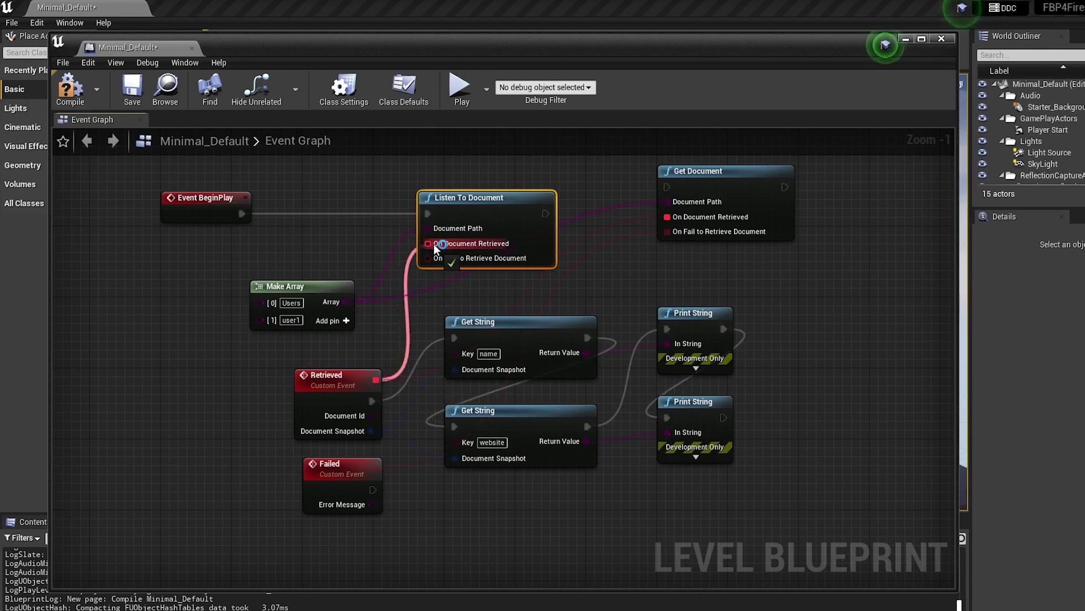
drag(376, 468, 439, 262)
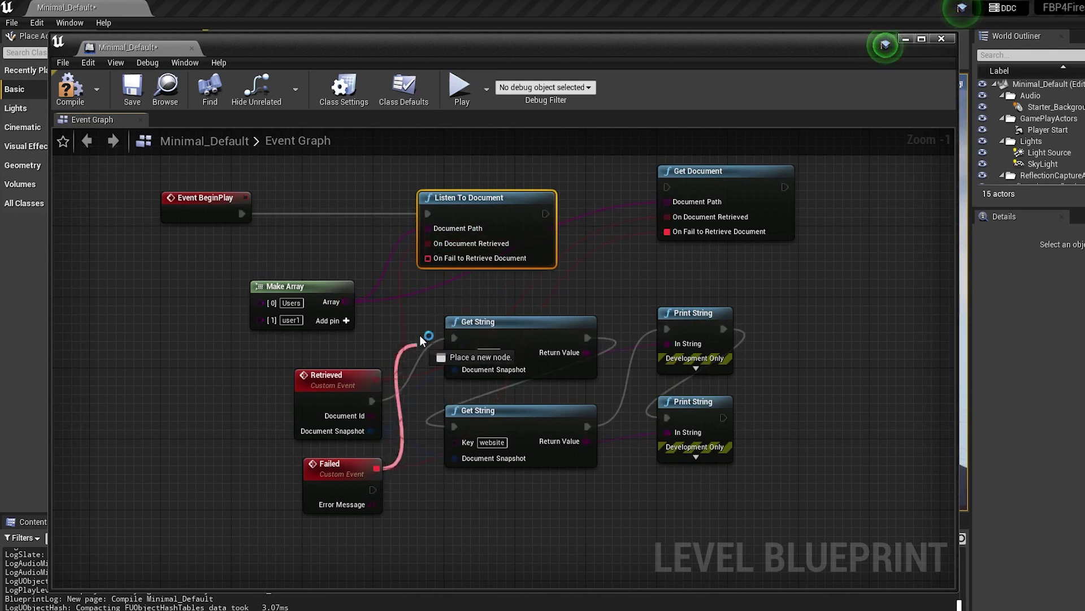
Break Get Document's path, retrieved and failure links.
right_click(691, 204)
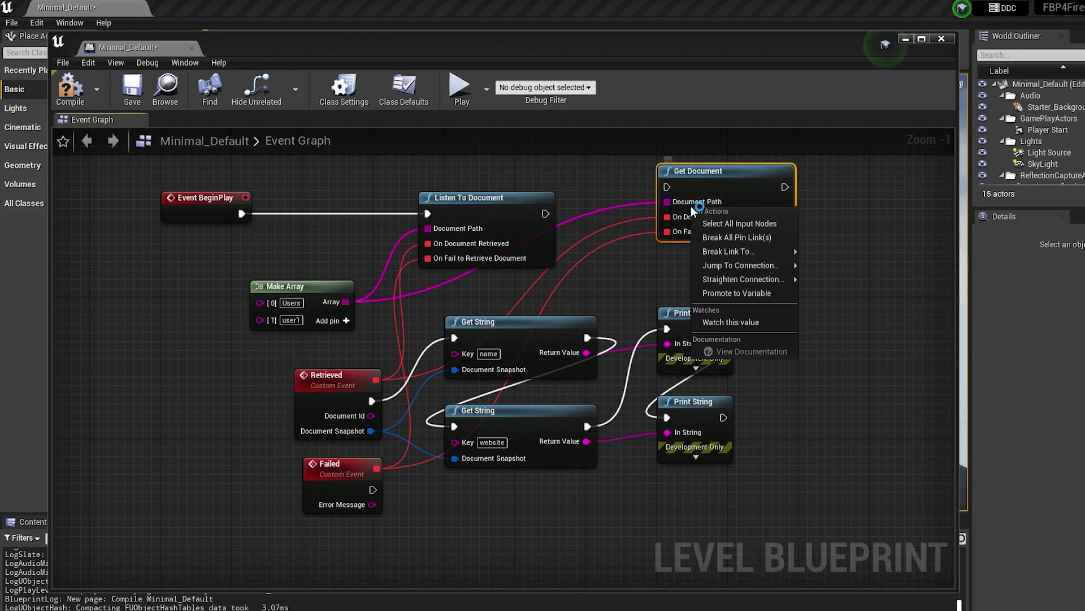
click(739, 240)
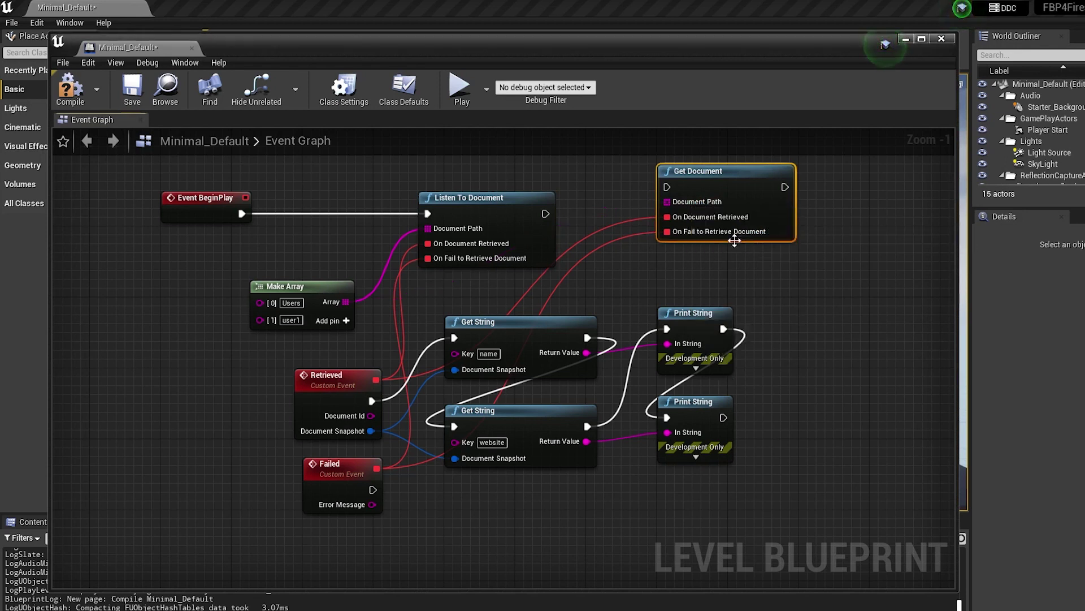
right_click(687, 218)
click(734, 249)
right_click(697, 232)
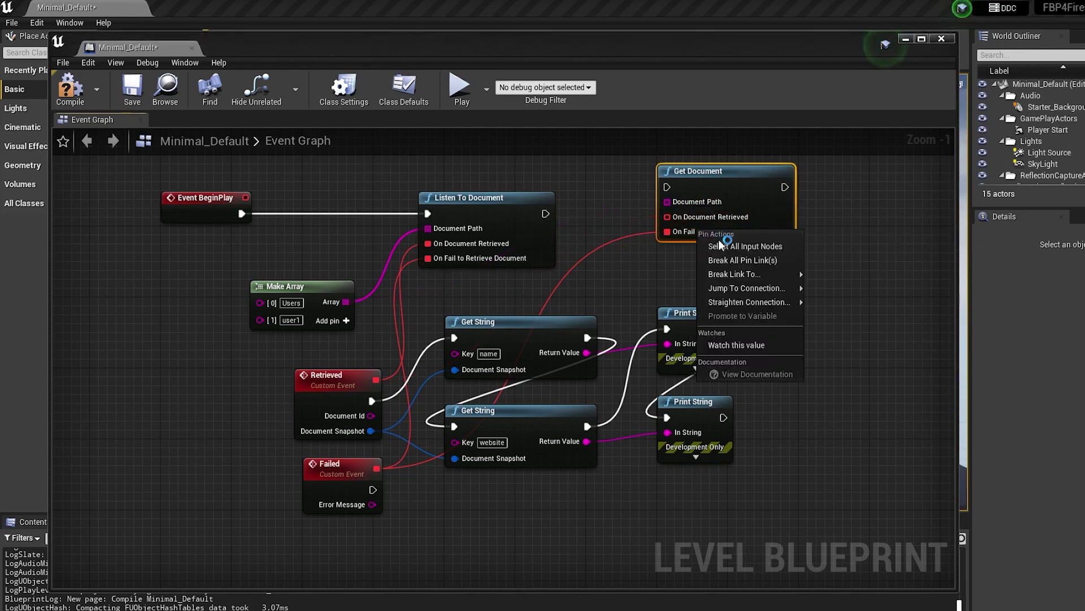
click(735, 256)
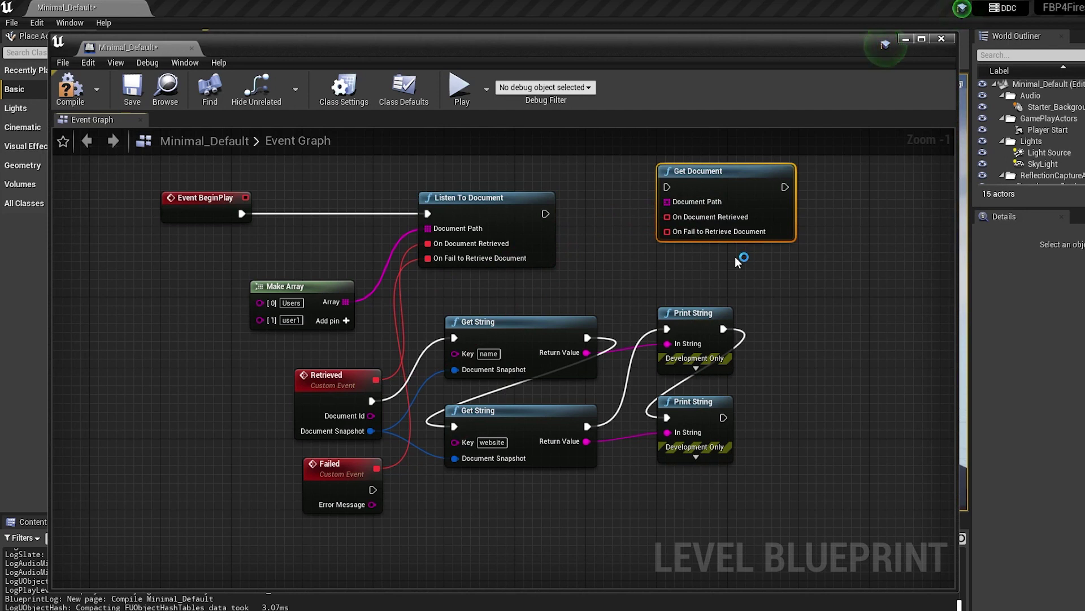
Compile and save the listener version, then play the level and focus the viewport.
click(70, 87)
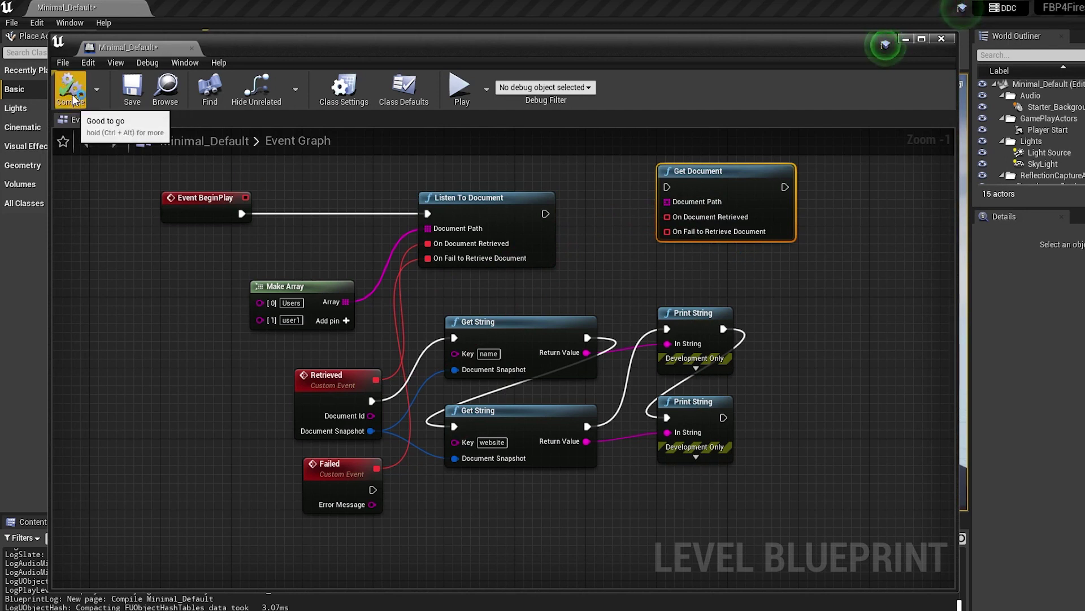
click(121, 97)
drag(356, 50, 396, 303)
click(470, 345)
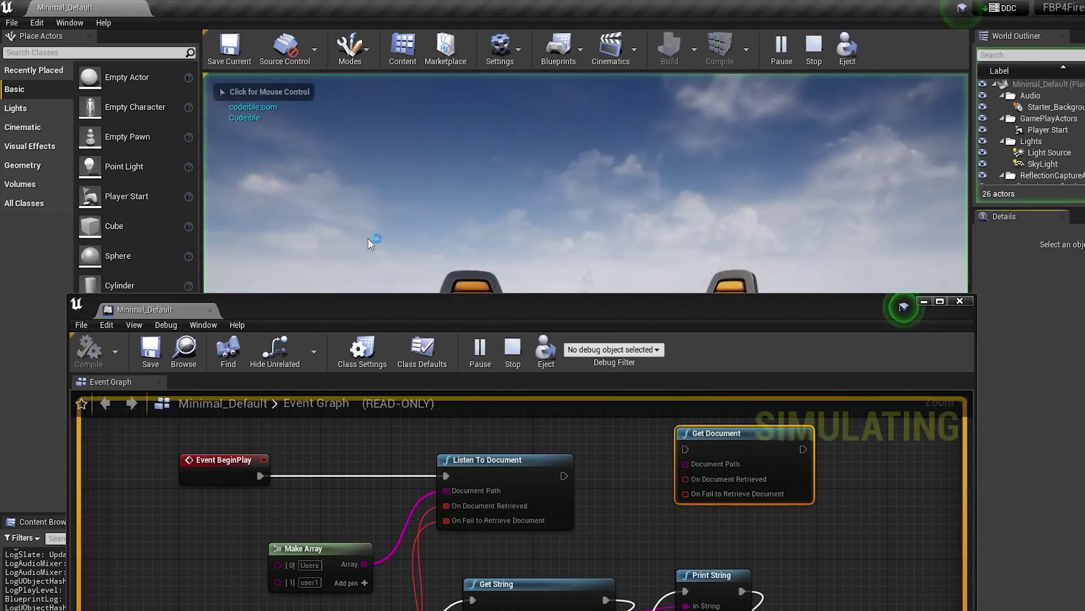
click(260, 134)
Update user1's name field in Cloud Firestore to 'Firebase' and watch the level's printout change.
key(shift+F1)
click(12, 219)
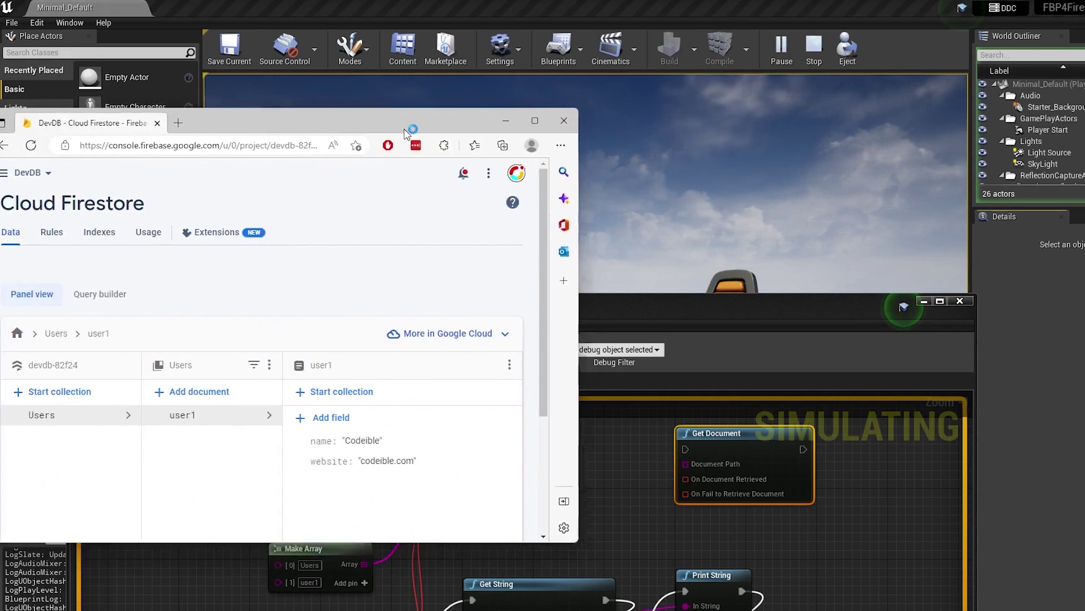
drag(596, 81, 647, 148)
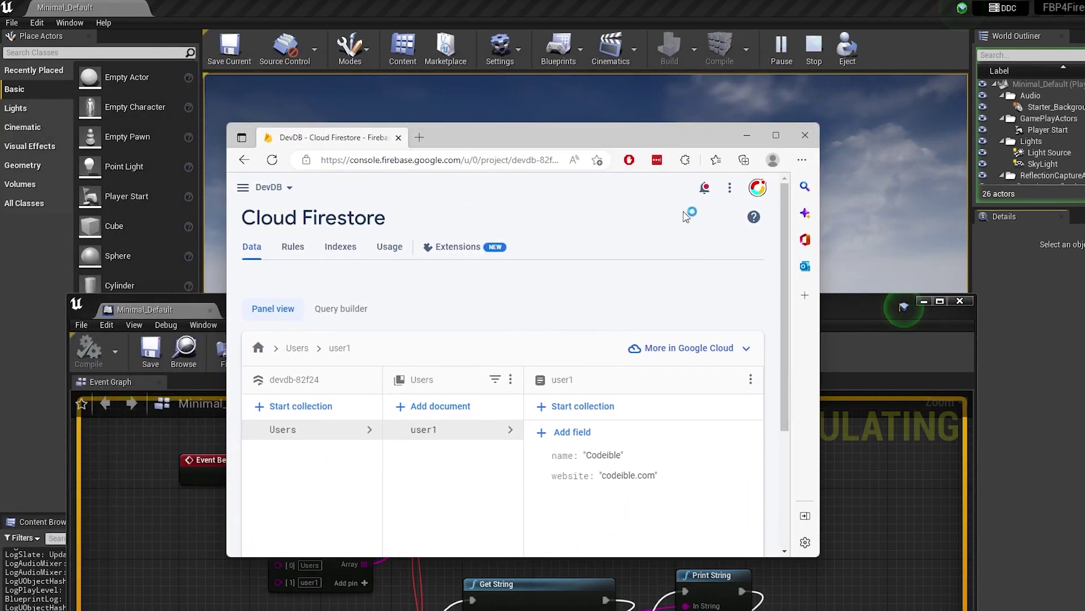
click(628, 455)
drag(706, 485, 787, 489)
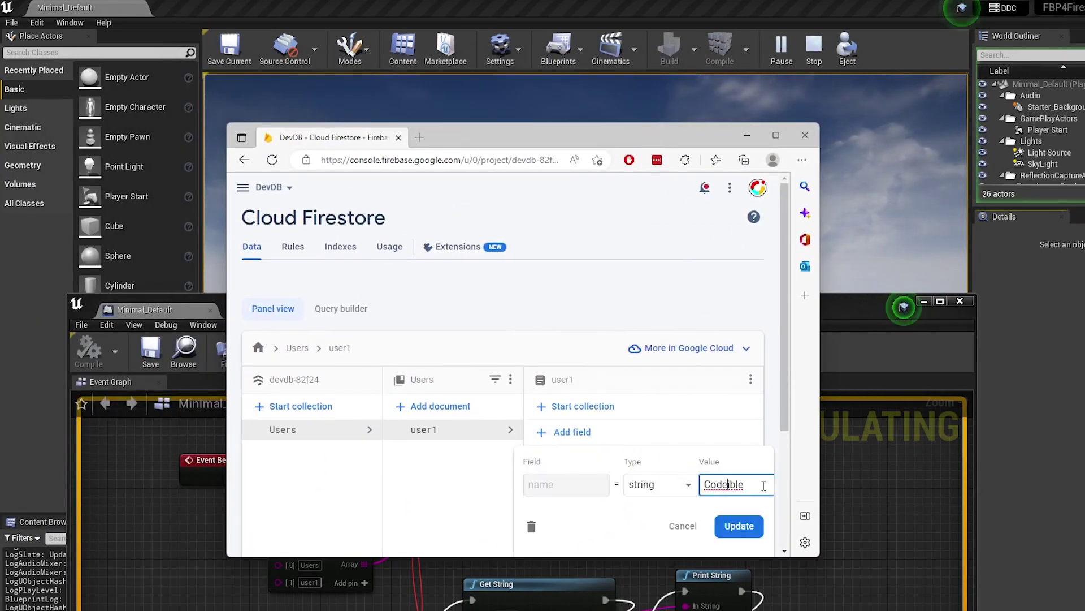
text(Firebase)
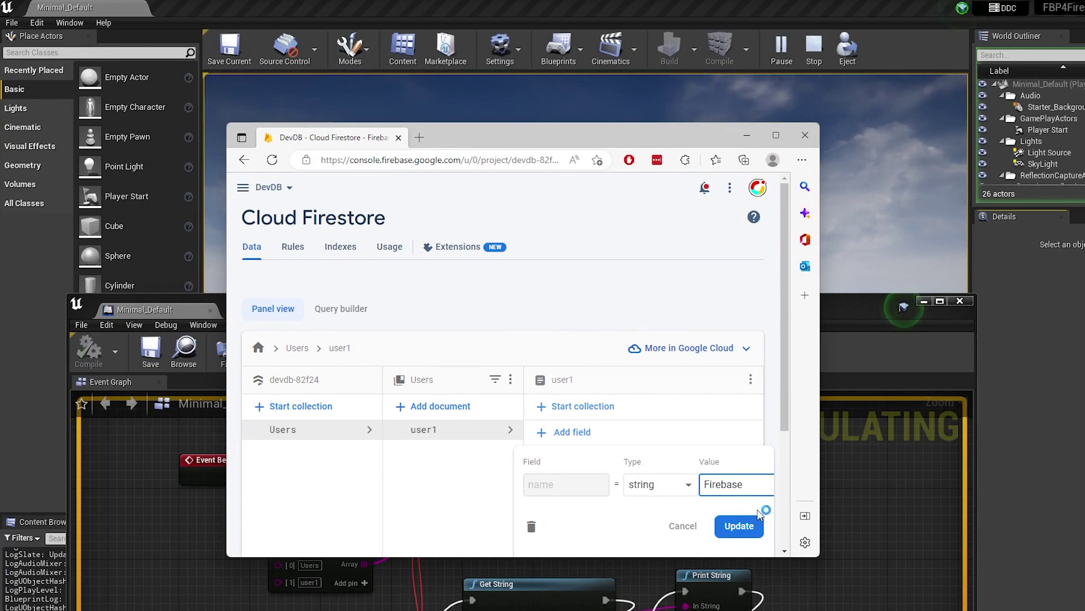
click(739, 526)
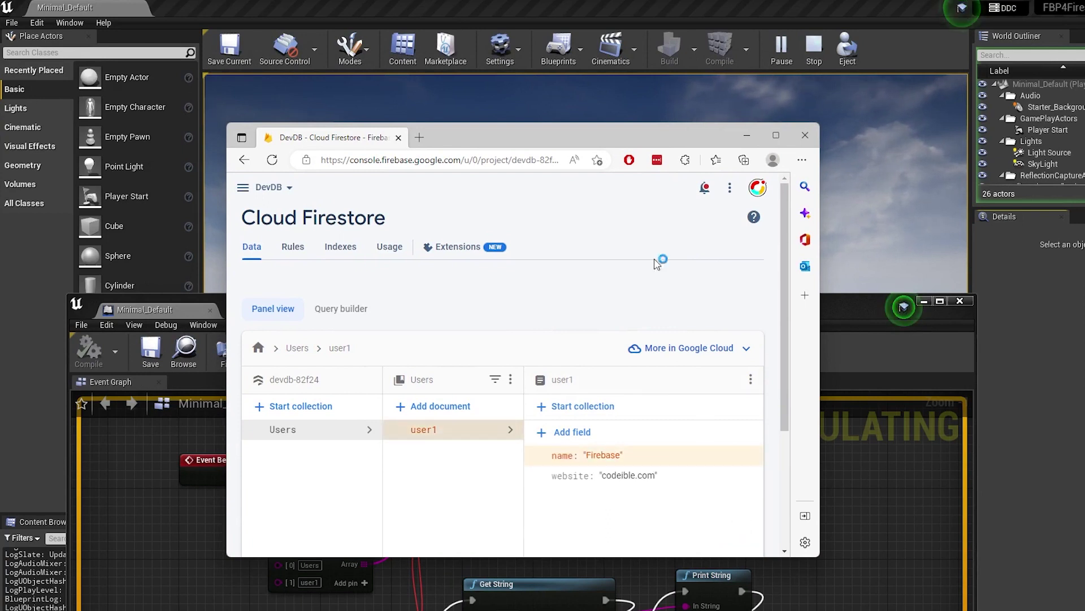
drag(511, 141, 503, 236)
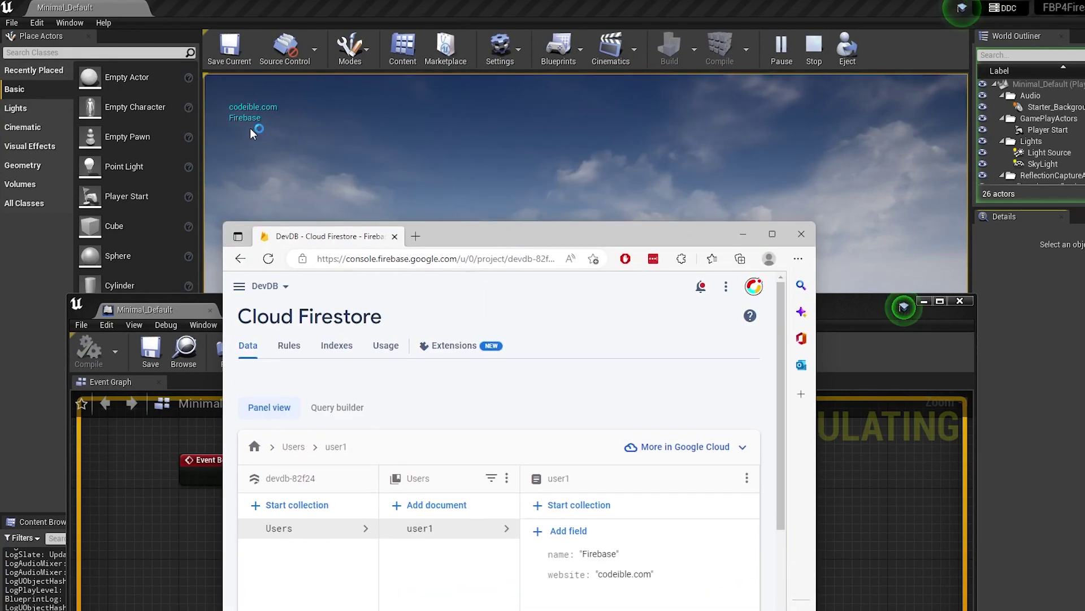